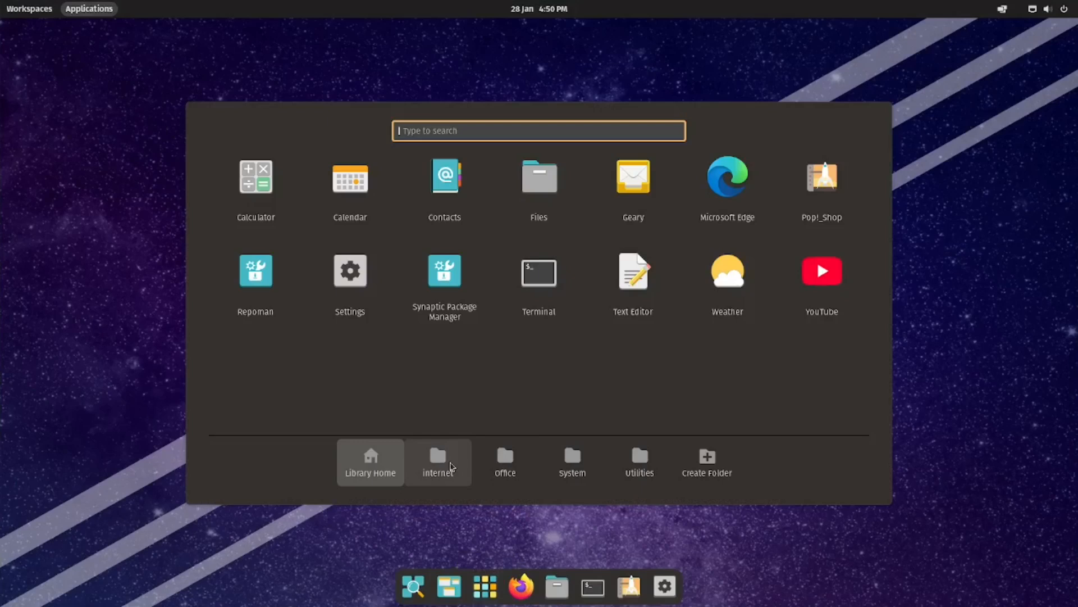
View the Internet, Office, System and Utilities app folders in the Applications launcher one after another.
{"action": "left_click", "coordinate": [451, 465]}
{"action": "left_click", "coordinate": [504, 469]}
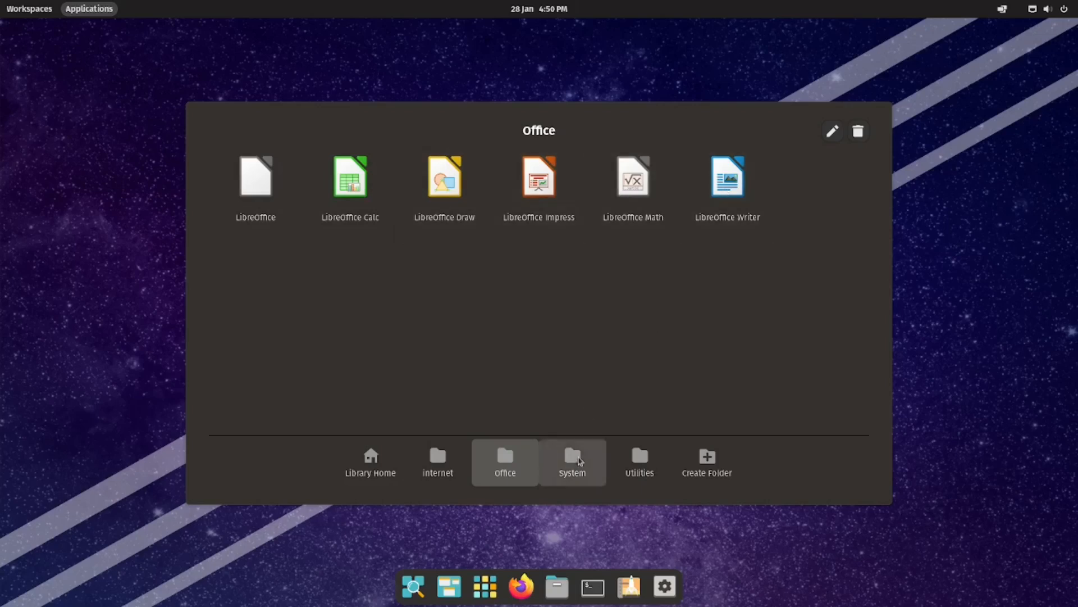
{"action": "left_click", "coordinate": [573, 459]}
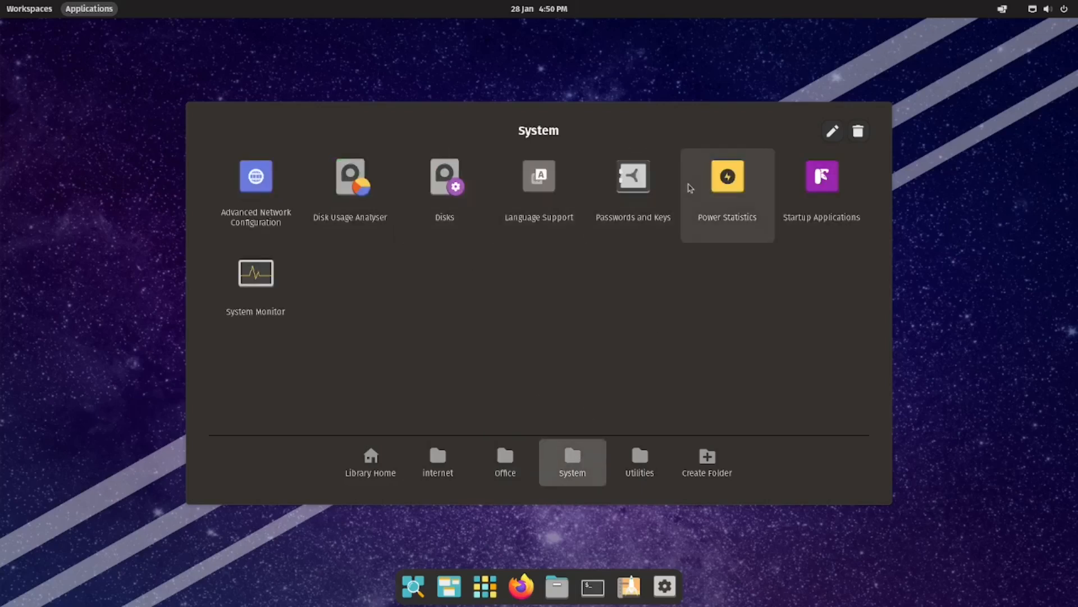
{"action": "left_click", "coordinate": [633, 468]}
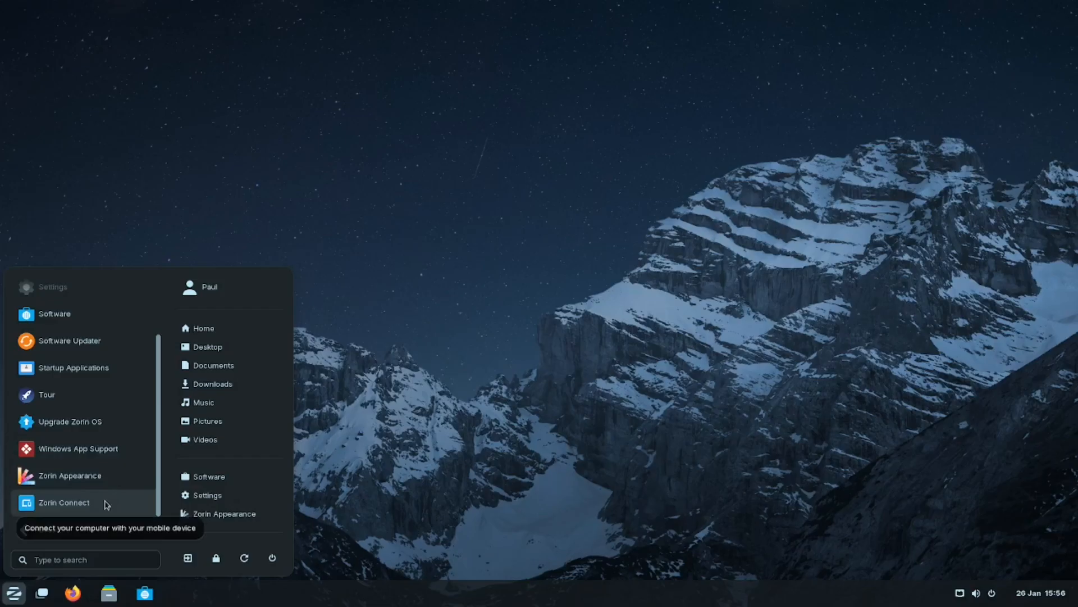
Search the Zorin Software store for 'chrome' and install Google Chrome.
{"action": "left_click", "coordinate": [209, 477]}
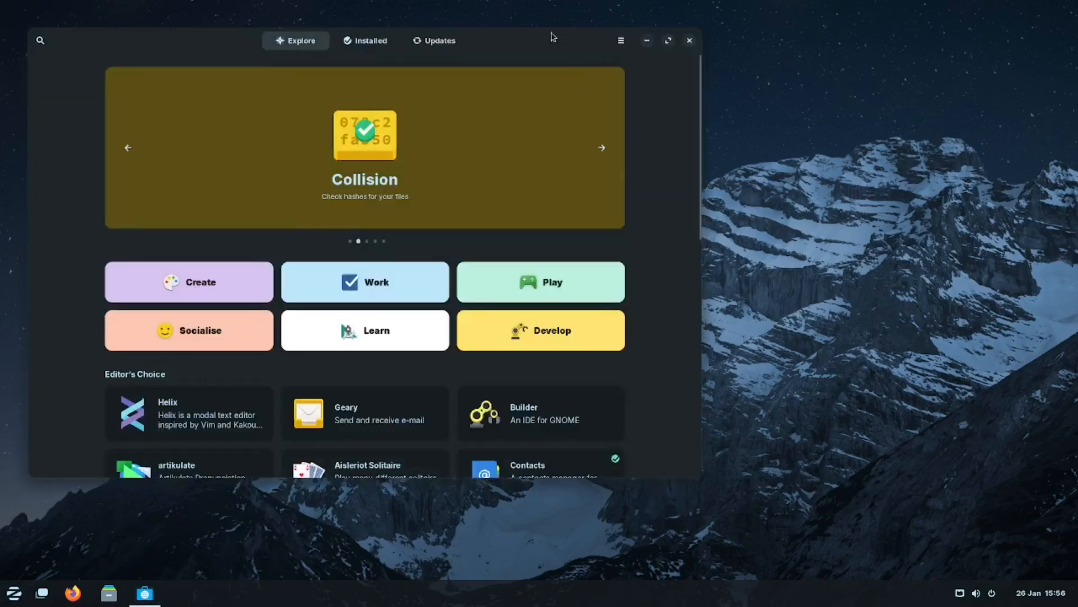
{"action": "left_click", "coordinate": [132, 46]}
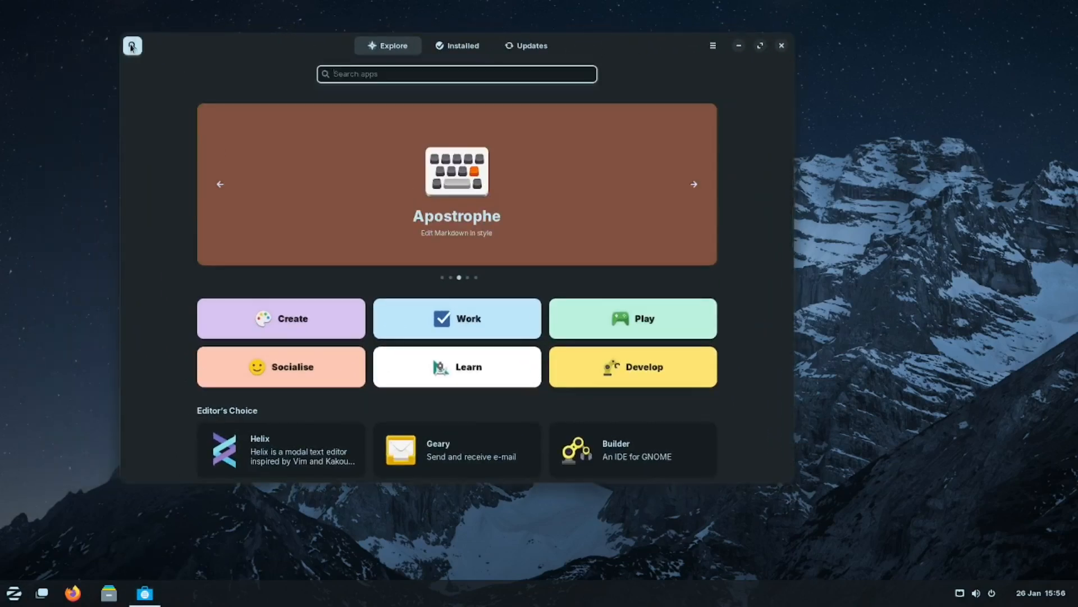
{"action": "type", "text": "chrome"}
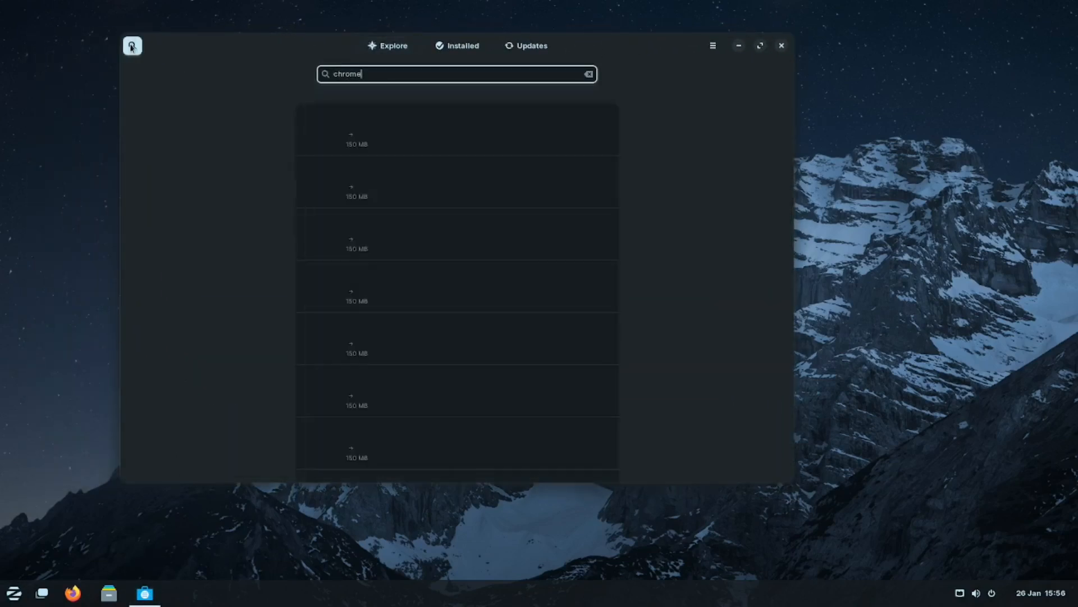
{"action": "left_click", "coordinate": [358, 140]}
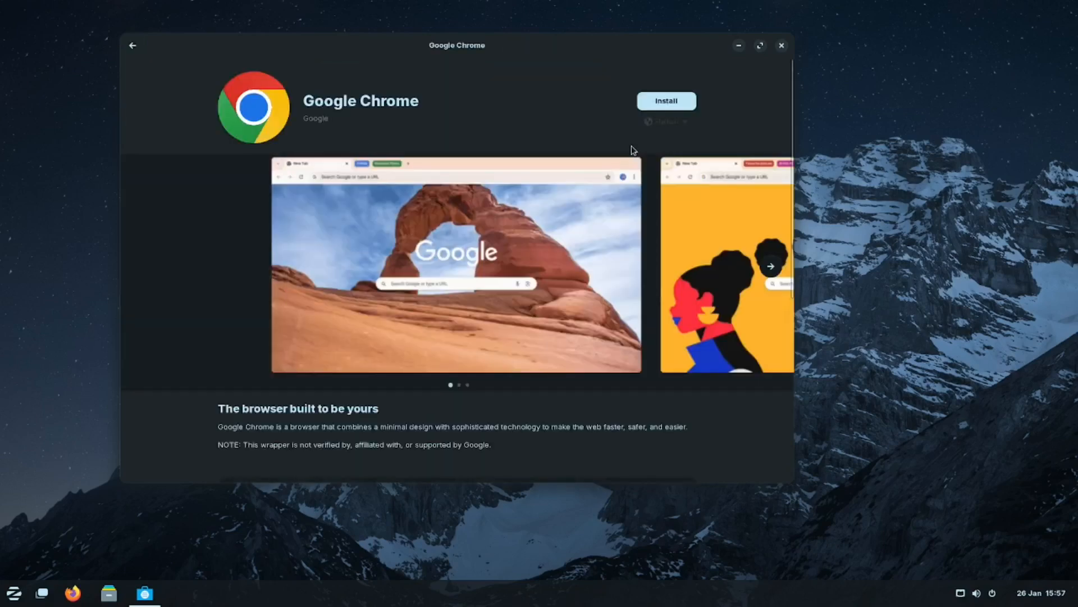
{"action": "left_click", "coordinate": [658, 125]}
{"action": "left_click", "coordinate": [658, 125]}
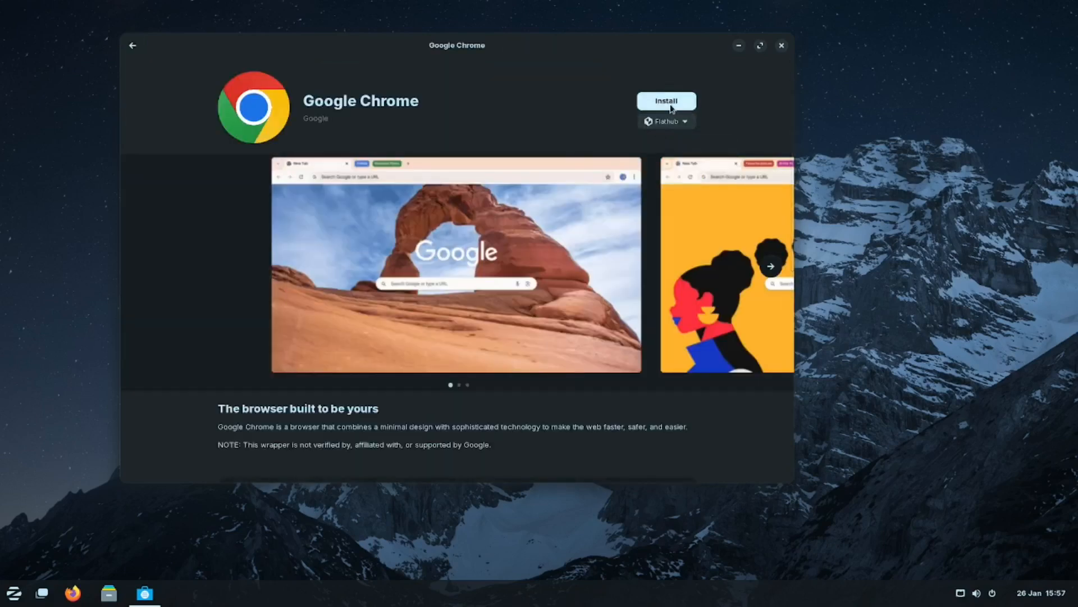
{"action": "left_click", "coordinate": [670, 104]}
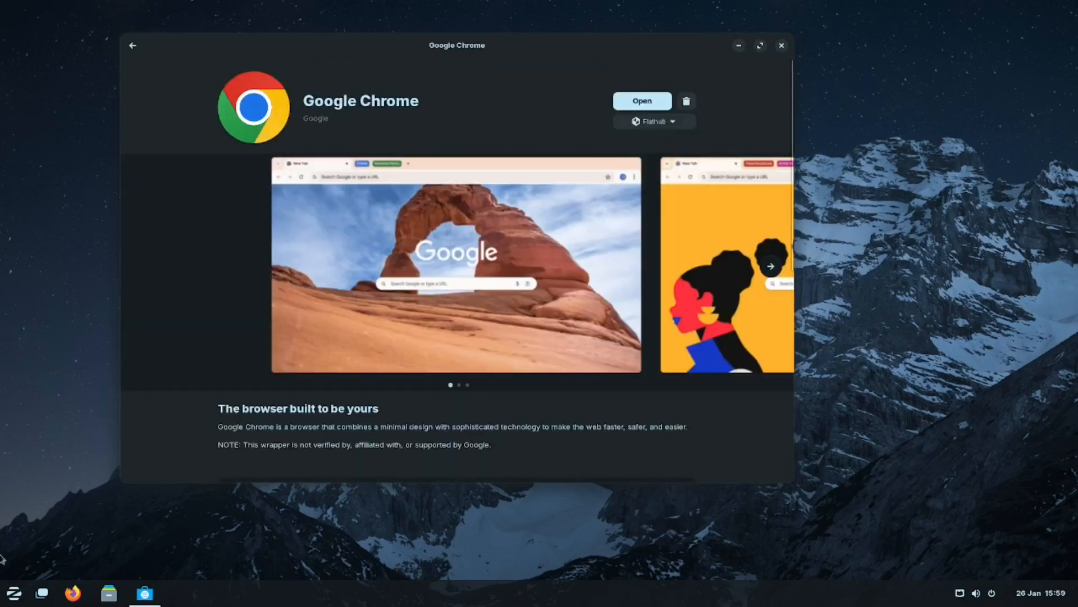
Launch Chrome from the Internet apps, declining the default-browser and usage-statistics options.
{"action": "key", "text": "super"}
{"action": "left_click", "coordinate": [58, 338]}
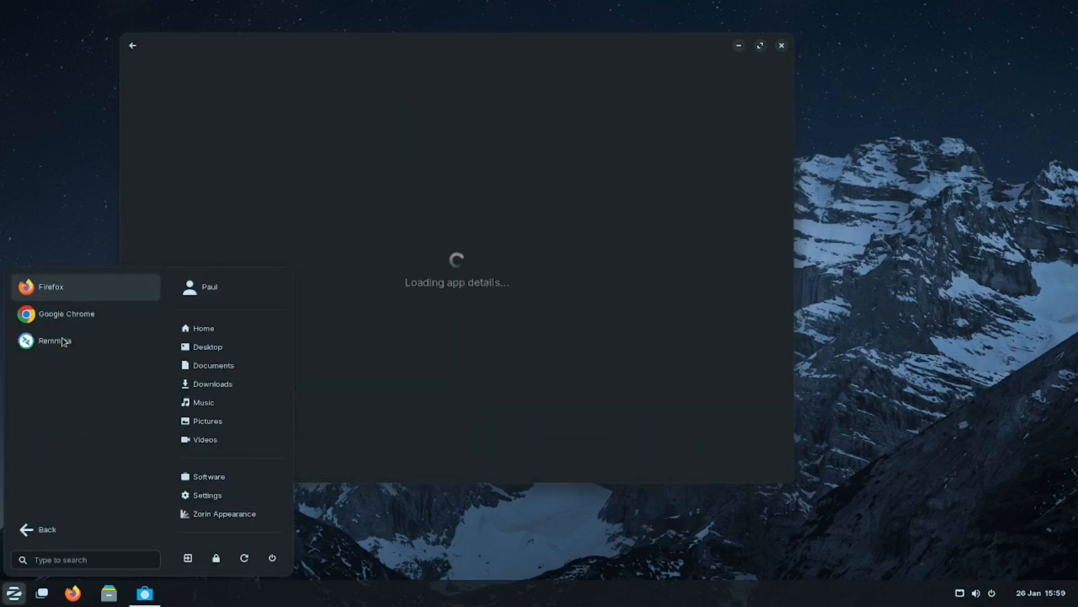
{"action": "left_click", "coordinate": [73, 316]}
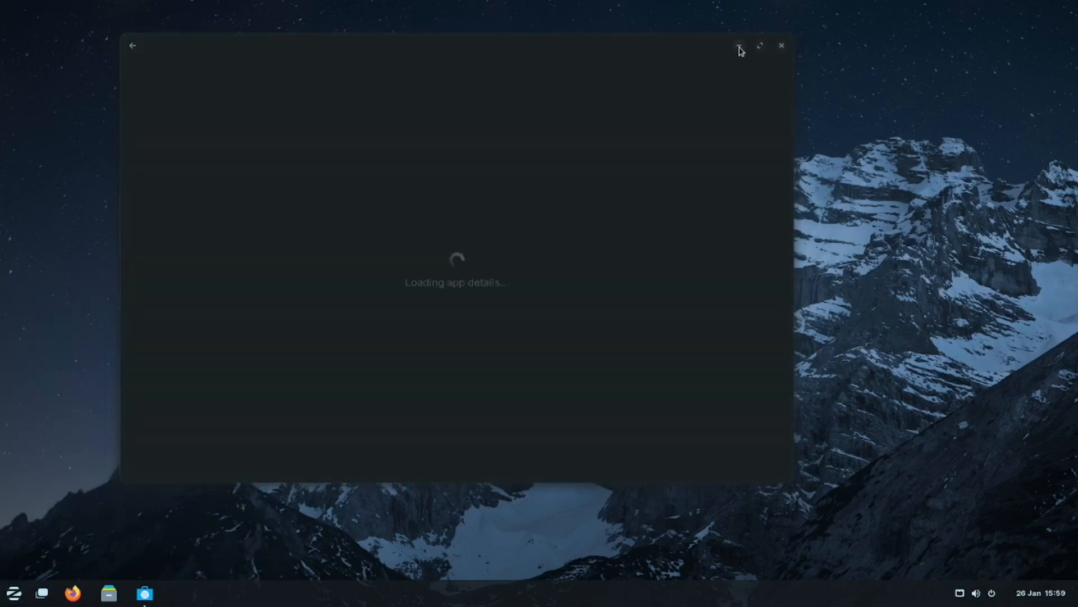
{"action": "left_click", "coordinate": [739, 46]}
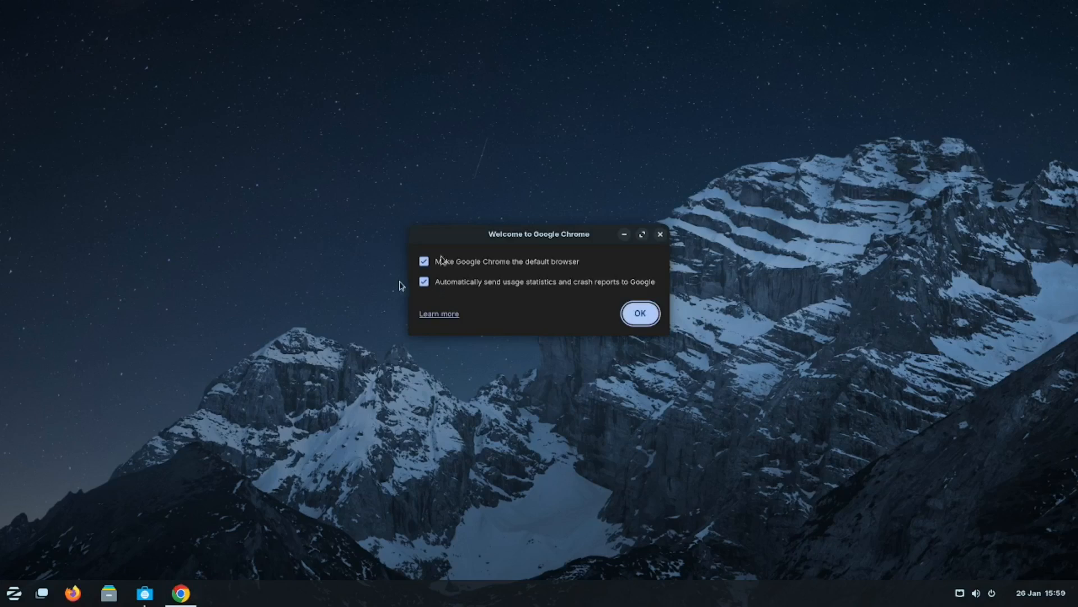
{"action": "left_click", "coordinate": [427, 282]}
{"action": "left_click", "coordinate": [424, 261]}
{"action": "left_click", "coordinate": [639, 313]}
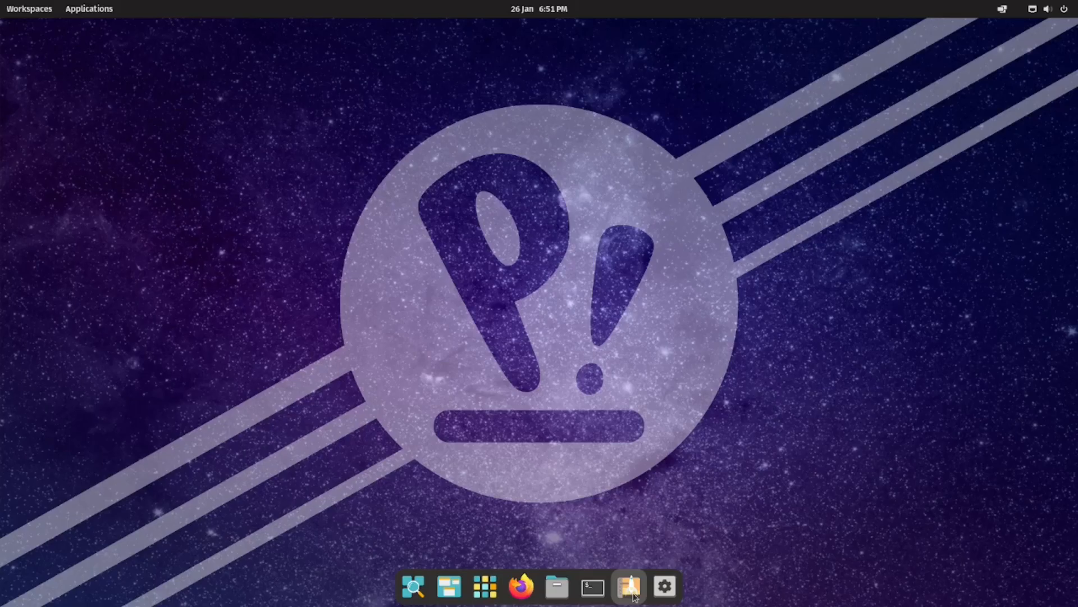
Search Pop!_Shop for 'chro', start installing Google Chrome, and view its details page.
{"action": "left_click", "coordinate": [630, 588]}
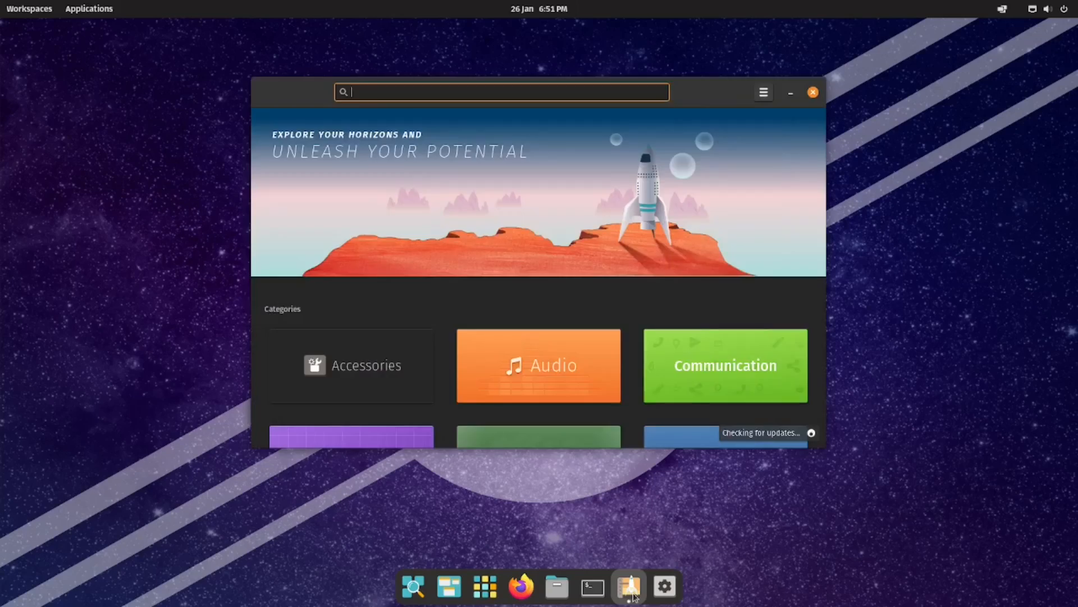
{"action": "type", "text": "chro"}
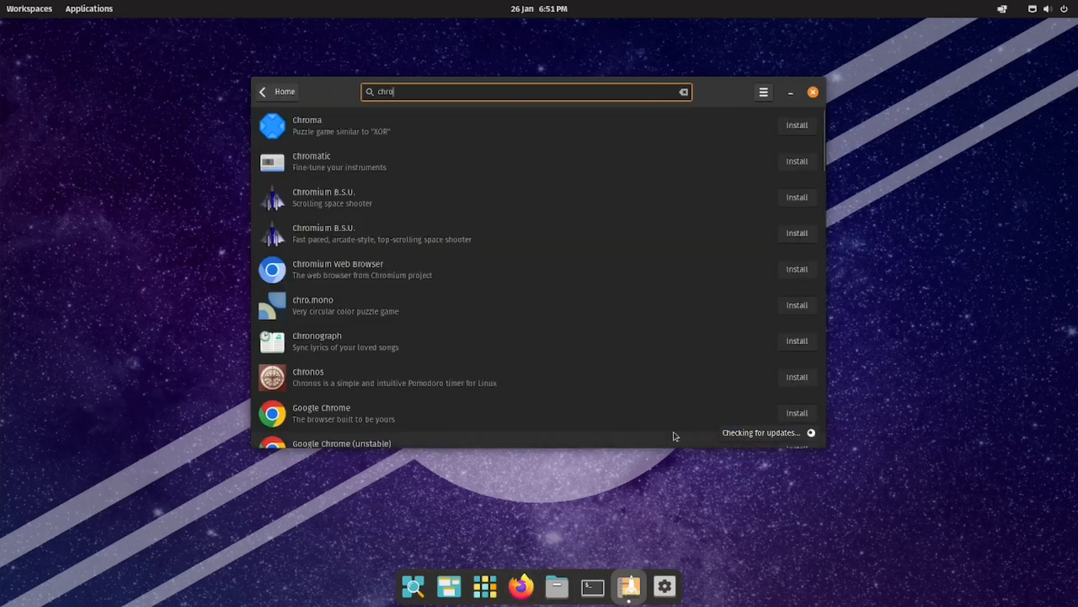
{"action": "left_click", "coordinate": [810, 415]}
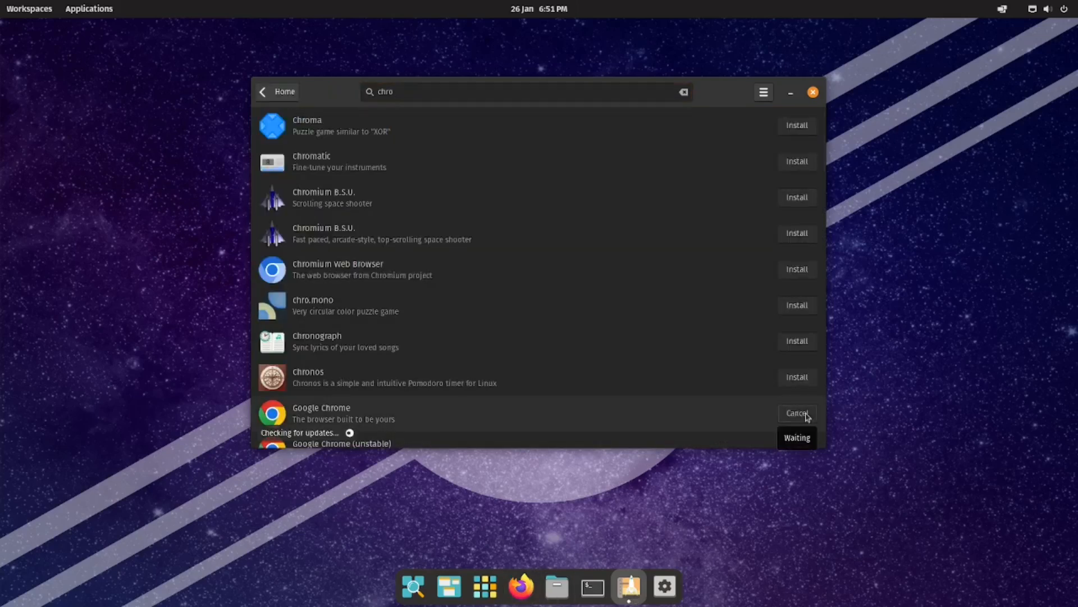
{"action": "left_click", "coordinate": [345, 412]}
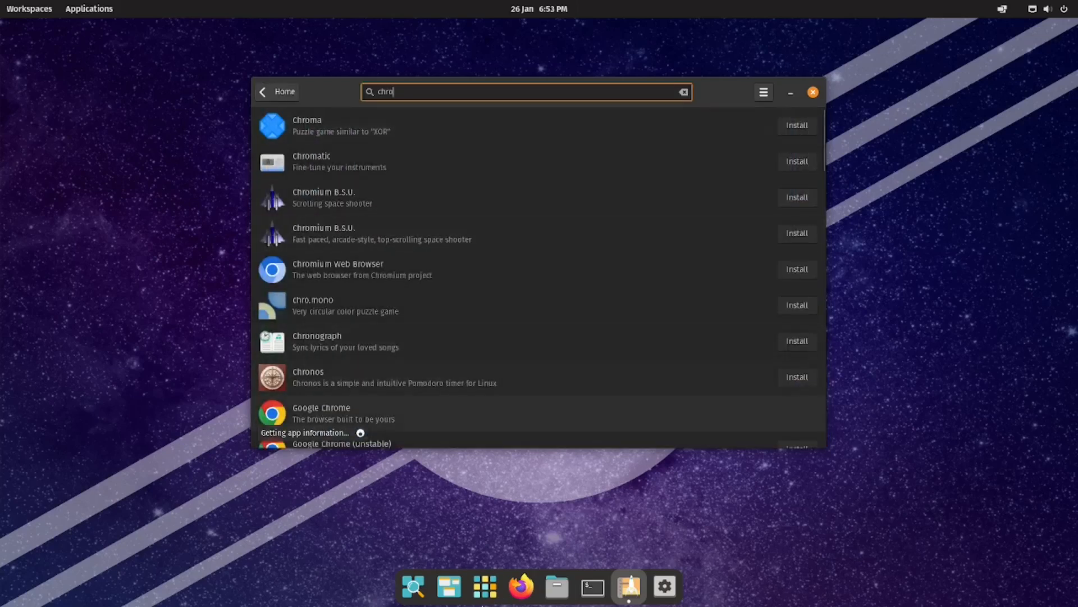
{"action": "left_click", "coordinate": [486, 596]}
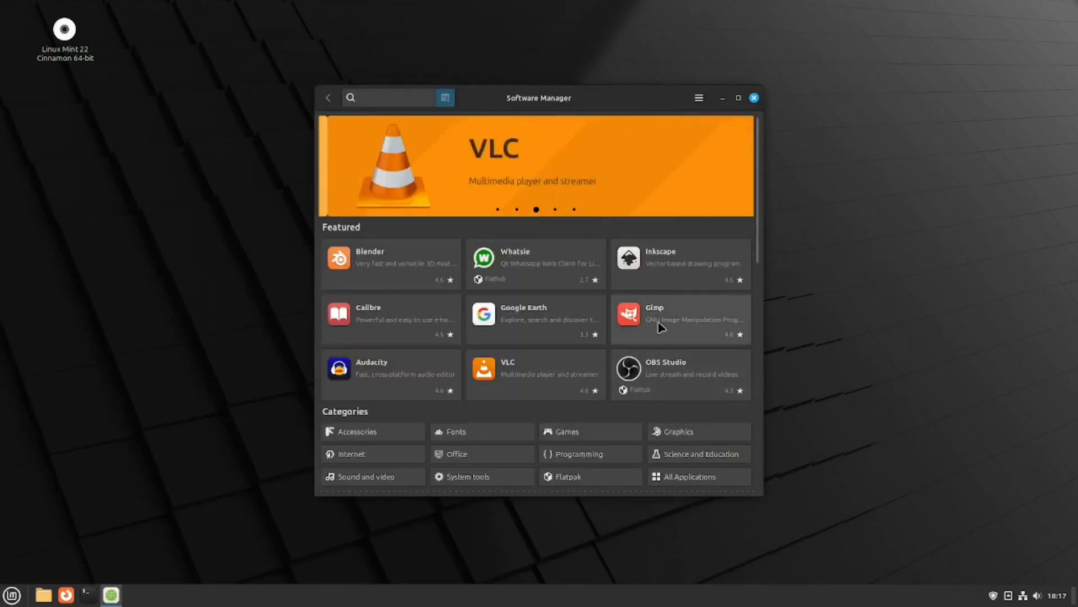
Search Software Manager for 'chrome', then search the main menu for 'flatpak' and launch Firefox.
{"action": "left_click", "coordinate": [381, 97]}
{"action": "type", "text": "chrome"}
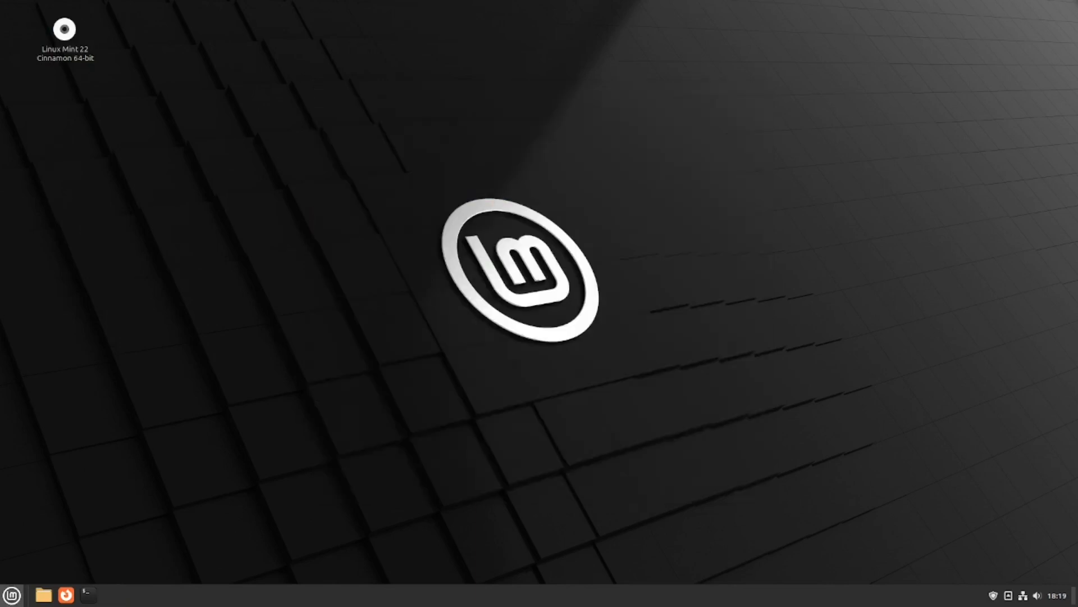
{"action": "left_click", "coordinate": [12, 595]}
{"action": "type", "text": "flat"}
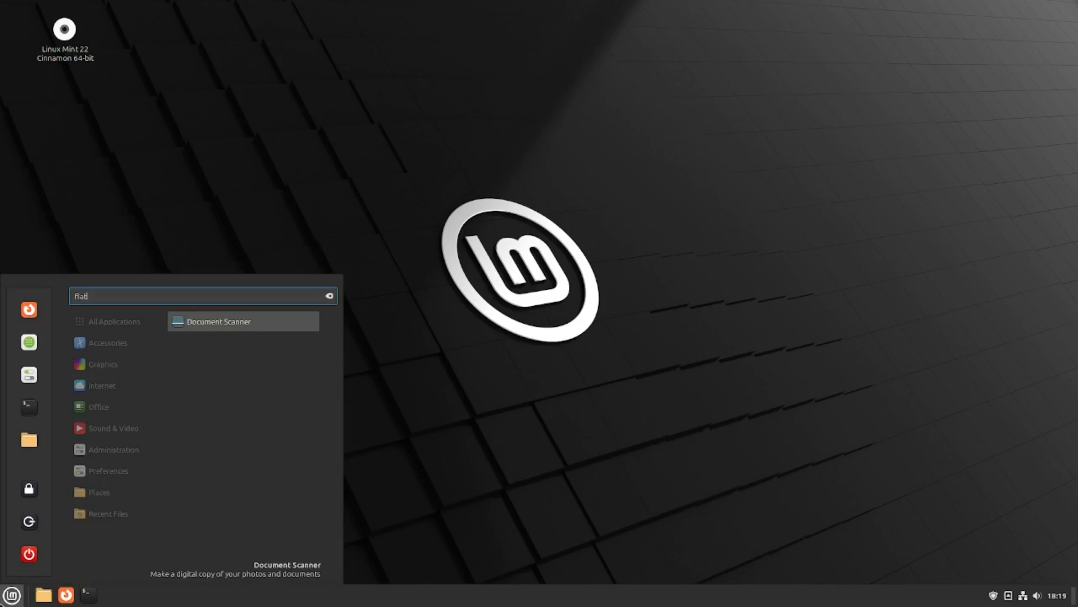
{"action": "type", "text": "pak"}
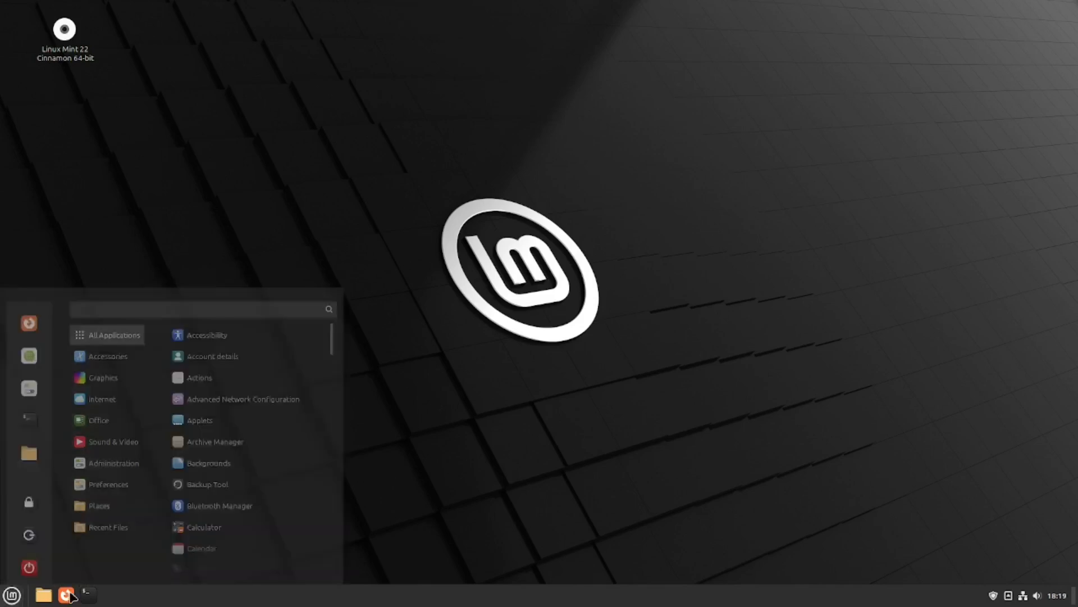
{"action": "left_click", "coordinate": [66, 595]}
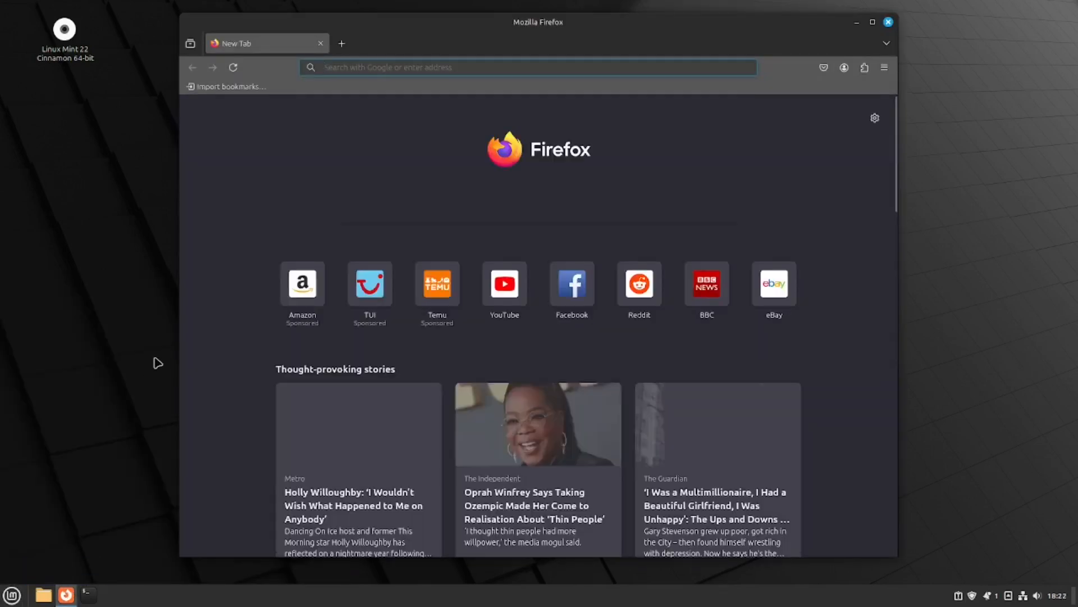
Web-search 'flathub', go to the Flathub site, and search it for 'chrome'.
{"action": "type", "text": "flathub"}
{"action": "key", "text": "Return"}
{"action": "left_click", "coordinate": [276, 208]}
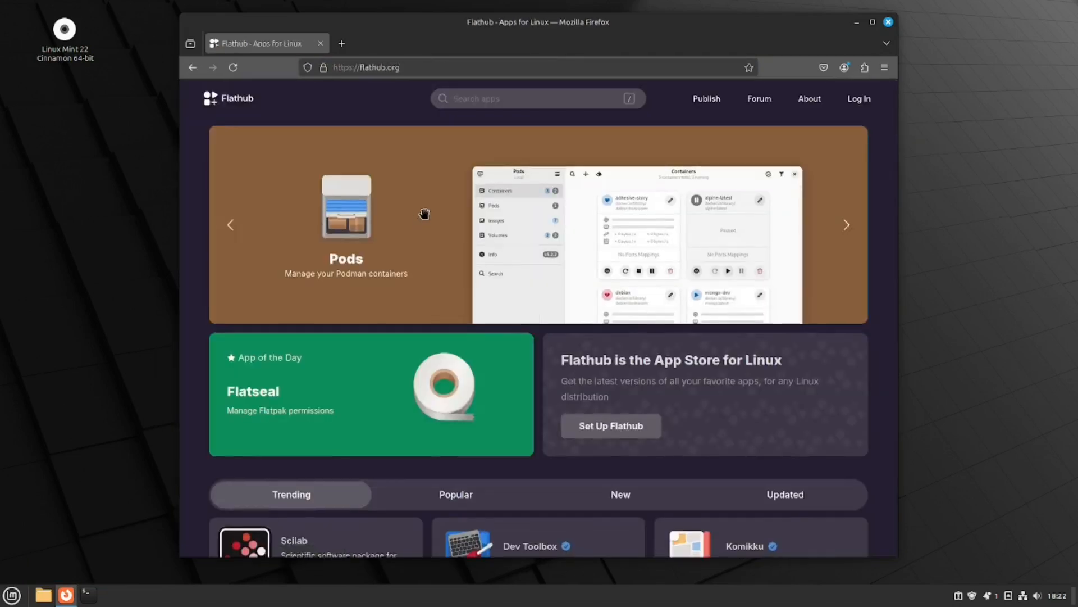
{"action": "scroll", "coordinate": [424, 213], "scroll_direction": "down", "scroll_amount": 3}
{"action": "scroll", "coordinate": [426, 202], "scroll_direction": "up", "scroll_amount": 3}
{"action": "left_click", "coordinate": [457, 97]}
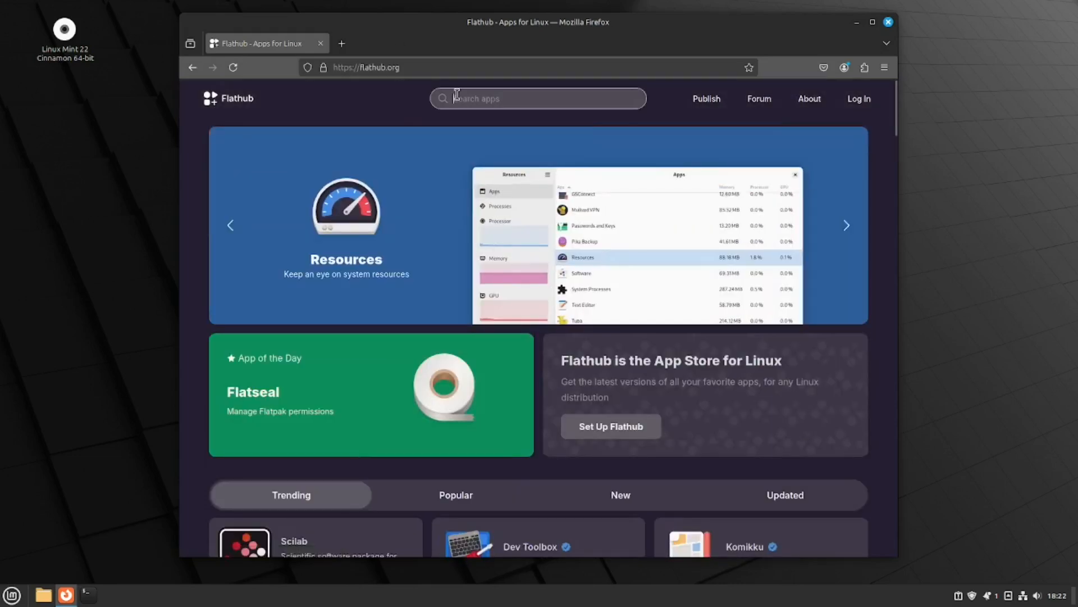
{"action": "type", "text": "chrome"}
{"action": "key", "text": "Return"}
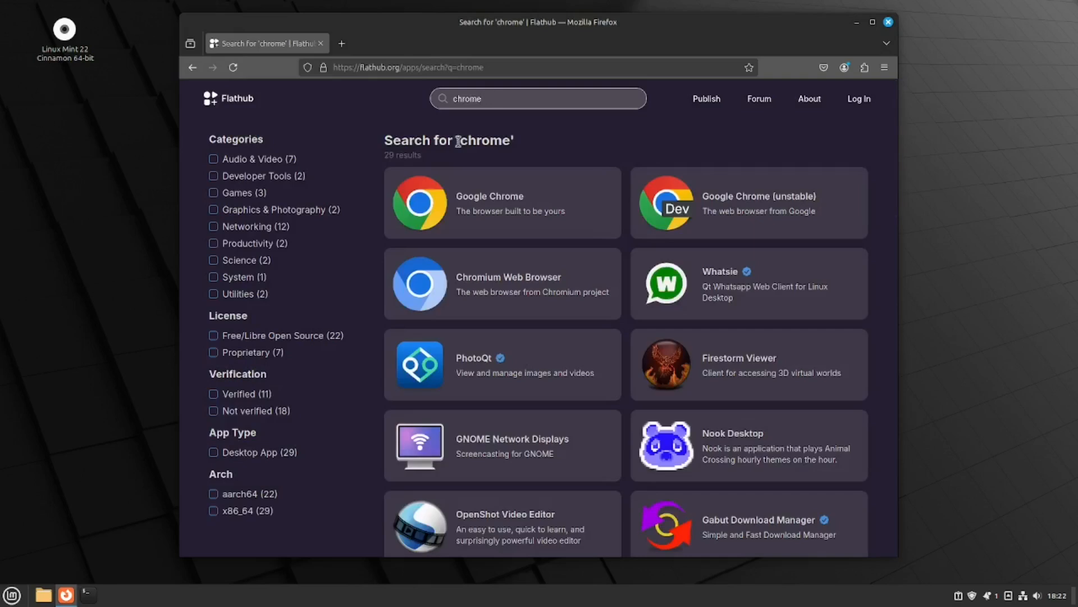
Install Google Chrome's Flatpak through Software Manager, accepting the extra runtimes.
{"action": "left_click", "coordinate": [478, 204]}
{"action": "left_click", "coordinate": [811, 178]}
{"action": "left_click", "coordinate": [649, 97]}
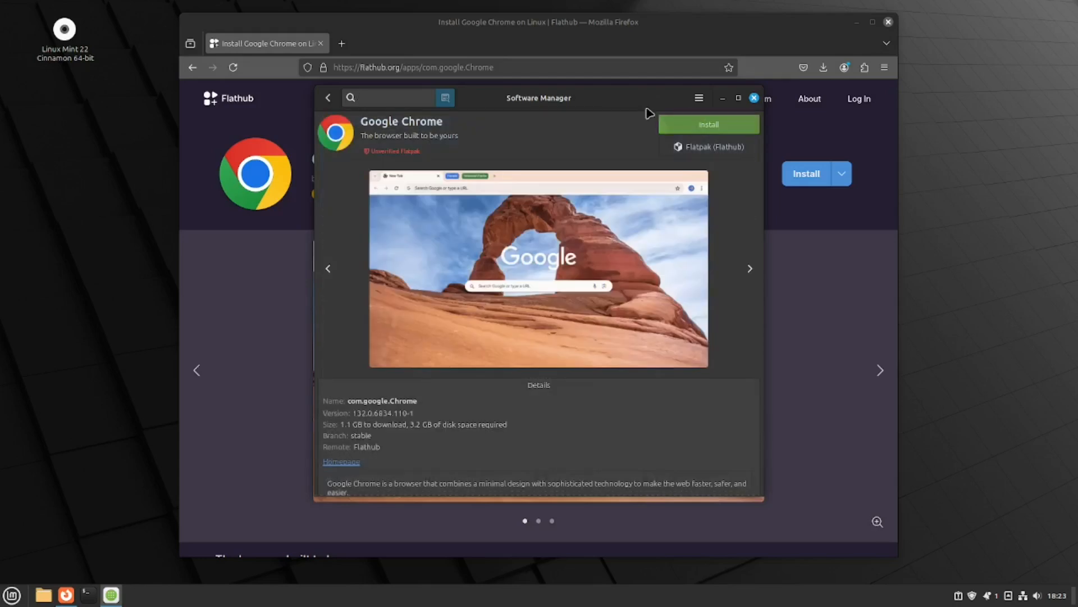
{"action": "left_click", "coordinate": [698, 124]}
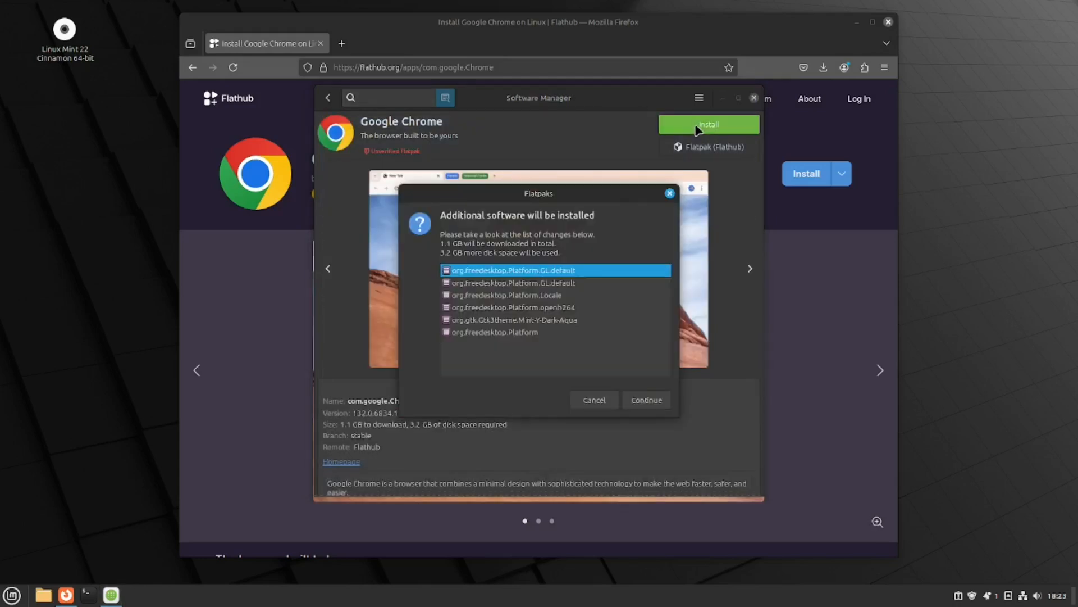
{"action": "left_click", "coordinate": [643, 401]}
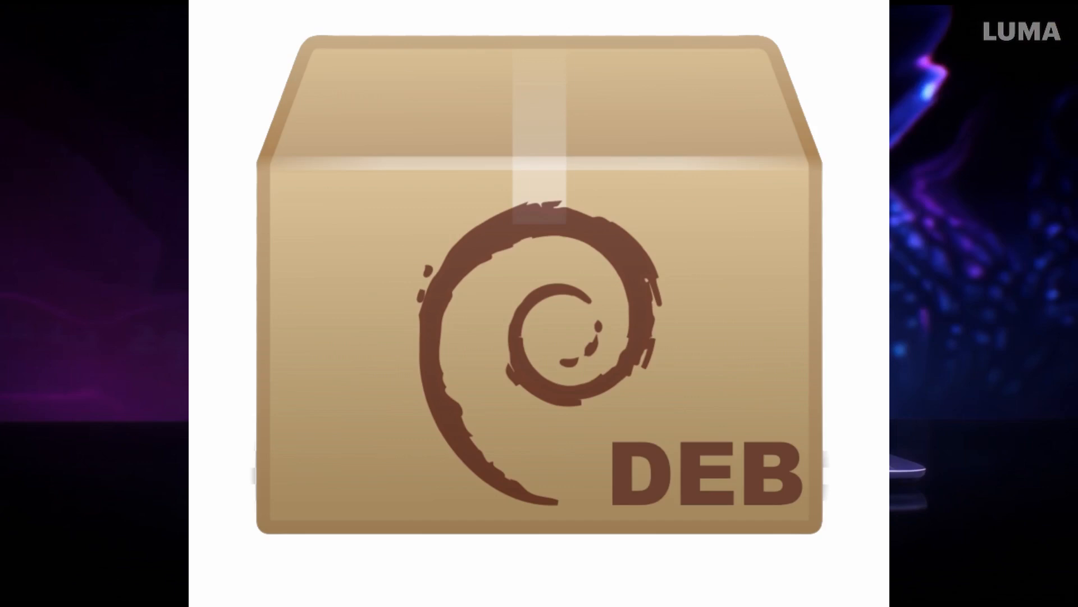
Google 'edge browser' and download the Linux (.deb) Edge package, accepting its licence terms.
{"action": "left_click", "coordinate": [284, 244]}
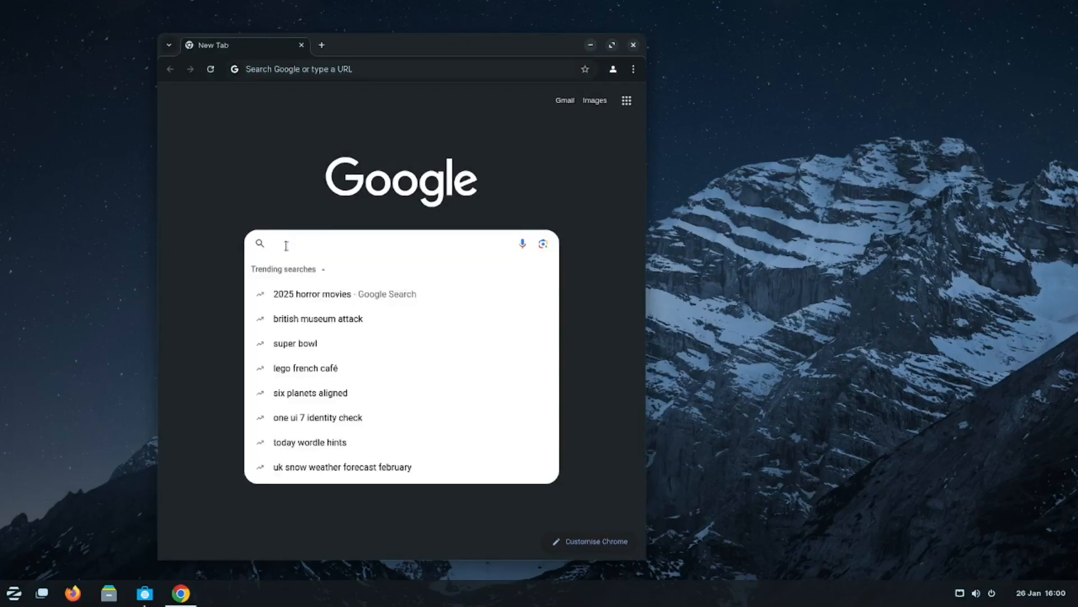
{"action": "type", "text": "edge browser"}
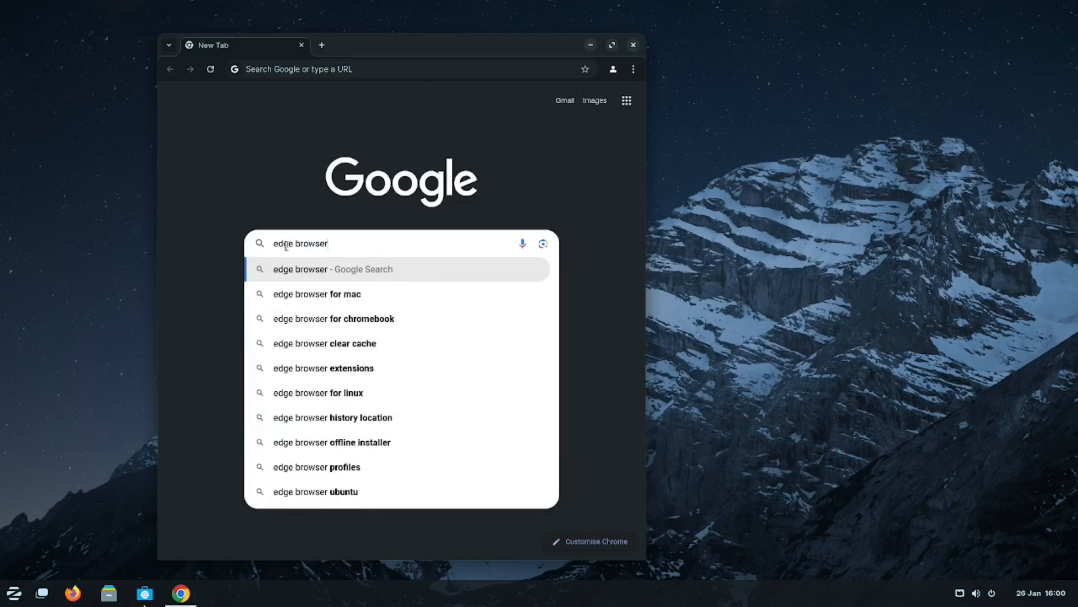
{"action": "key", "text": "Return"}
{"action": "left_click", "coordinate": [459, 483]}
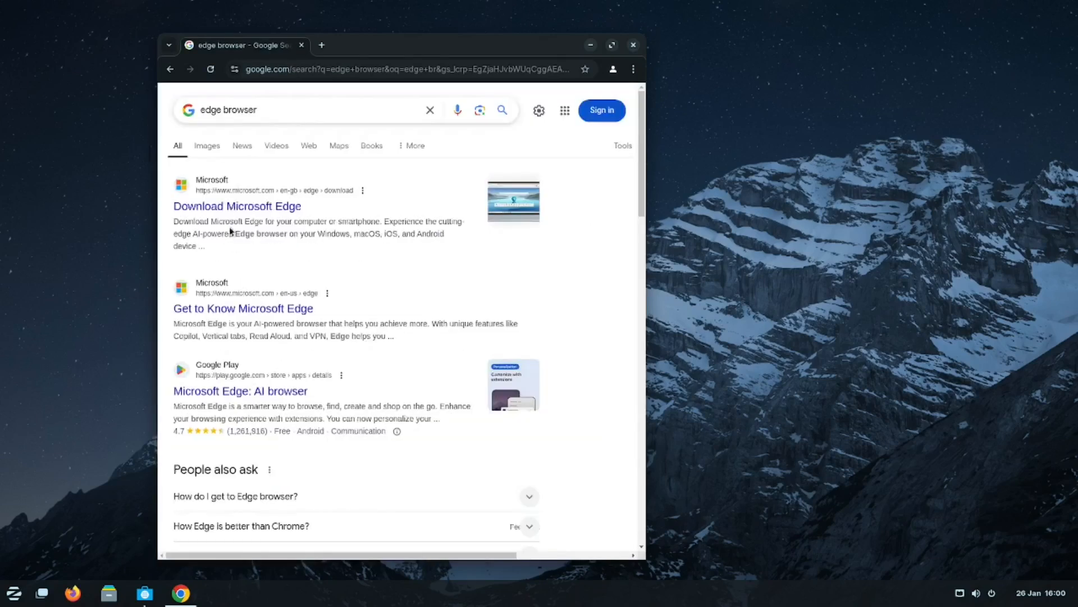
{"action": "left_click", "coordinate": [229, 212]}
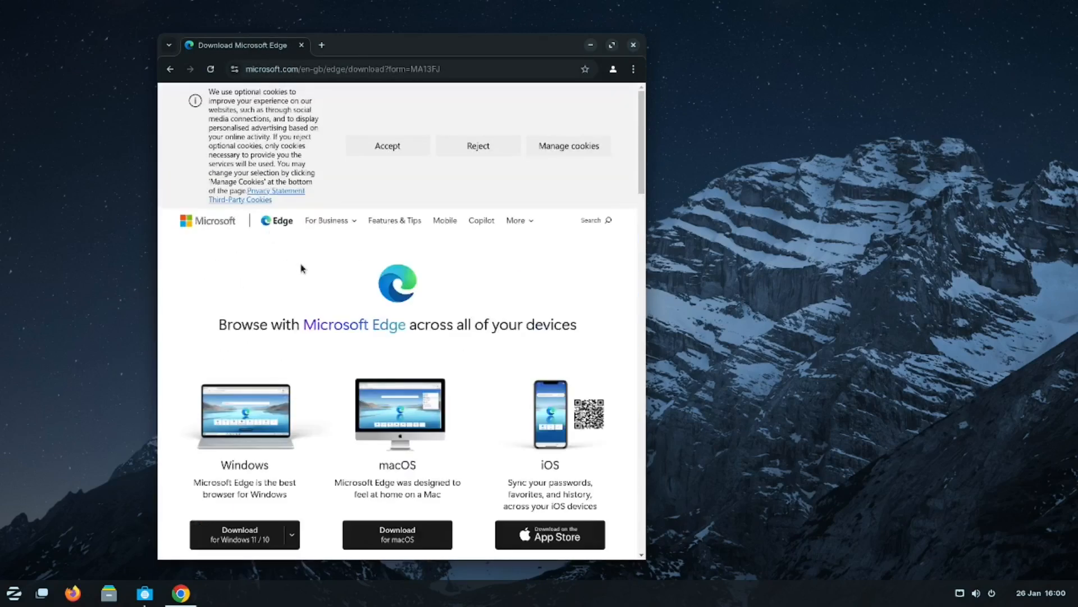
{"action": "scroll", "coordinate": [302, 268], "scroll_direction": "down", "scroll_amount": 7}
{"action": "left_click", "coordinate": [507, 463]}
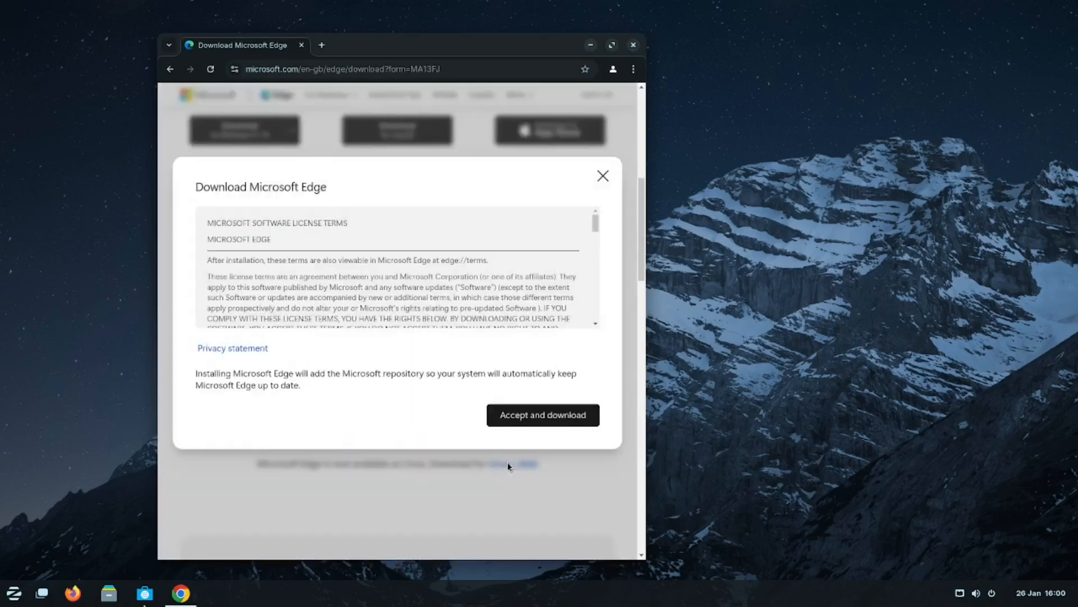
{"action": "left_click", "coordinate": [517, 416]}
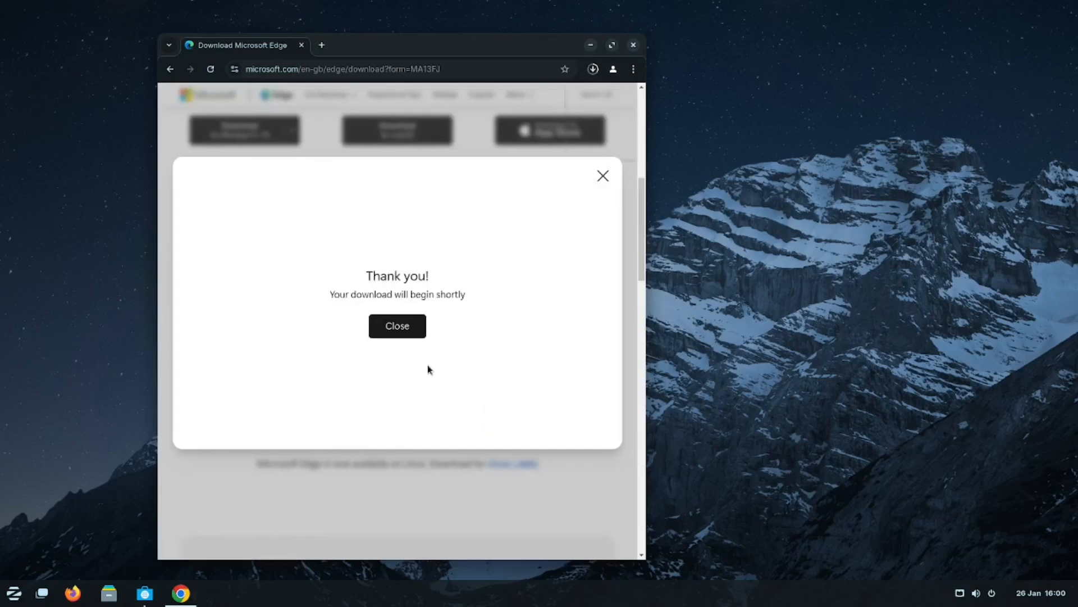
{"action": "left_click", "coordinate": [402, 335]}
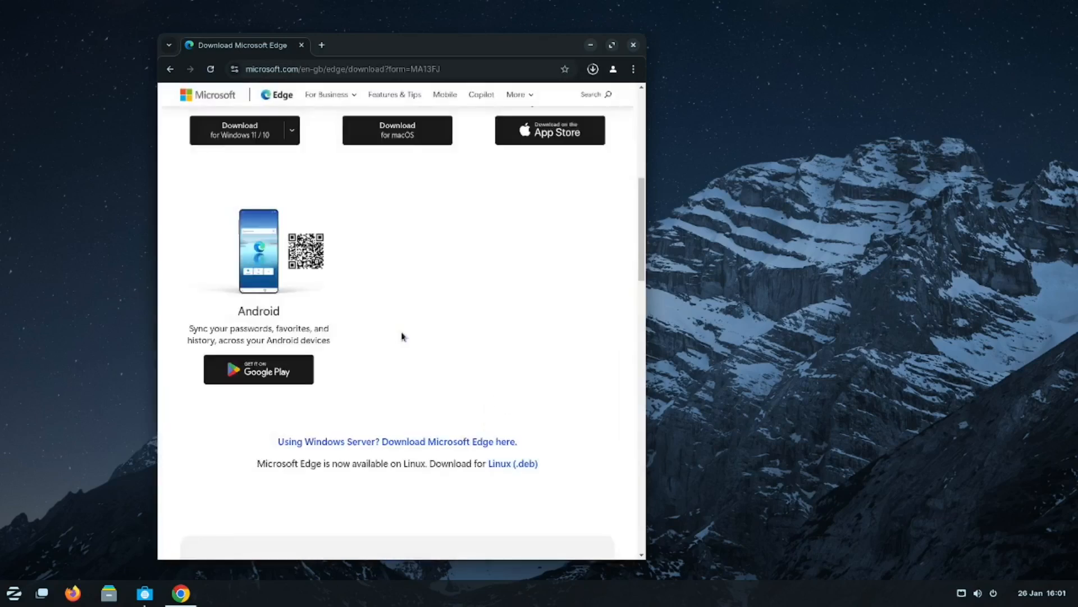
Open the downloaded Edge .deb file in the Software installer.
{"action": "left_click", "coordinate": [497, 115]}
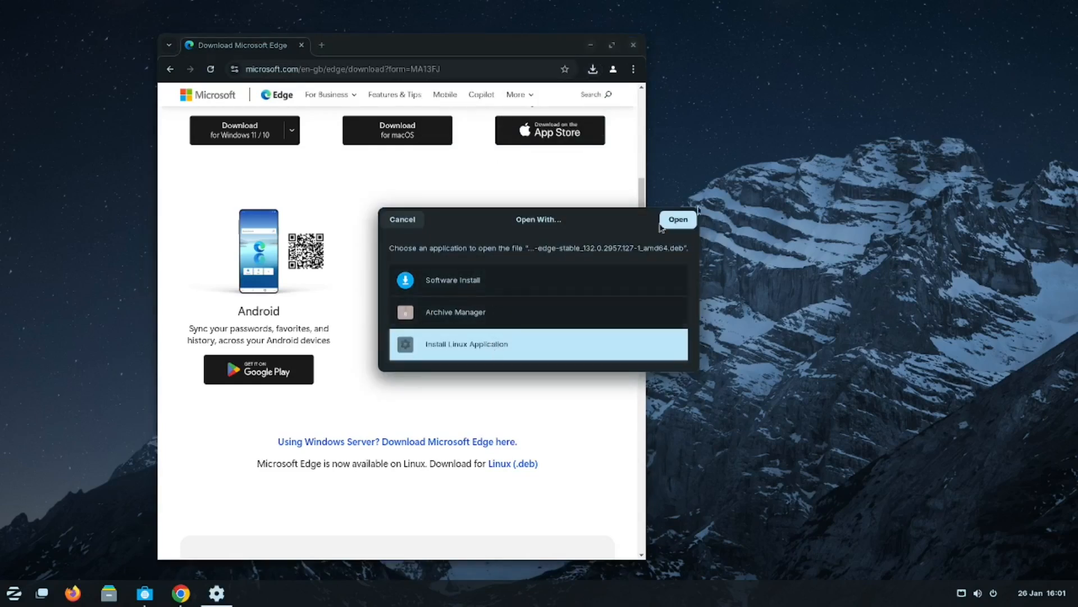
{"action": "left_click", "coordinate": [678, 219]}
{"action": "left_click", "coordinate": [236, 180]}
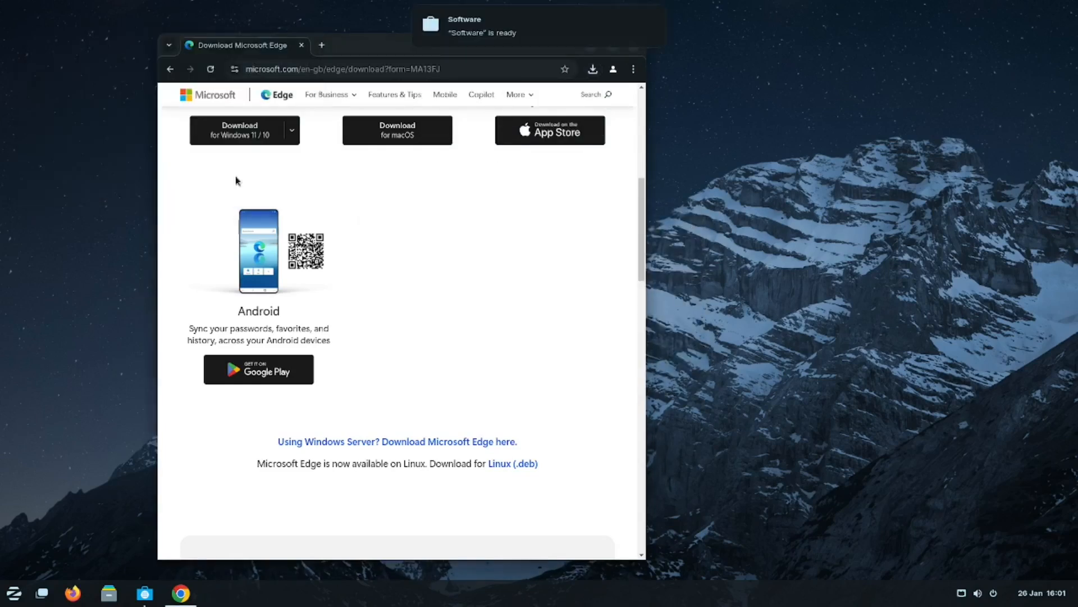
{"action": "left_click", "coordinate": [483, 25]}
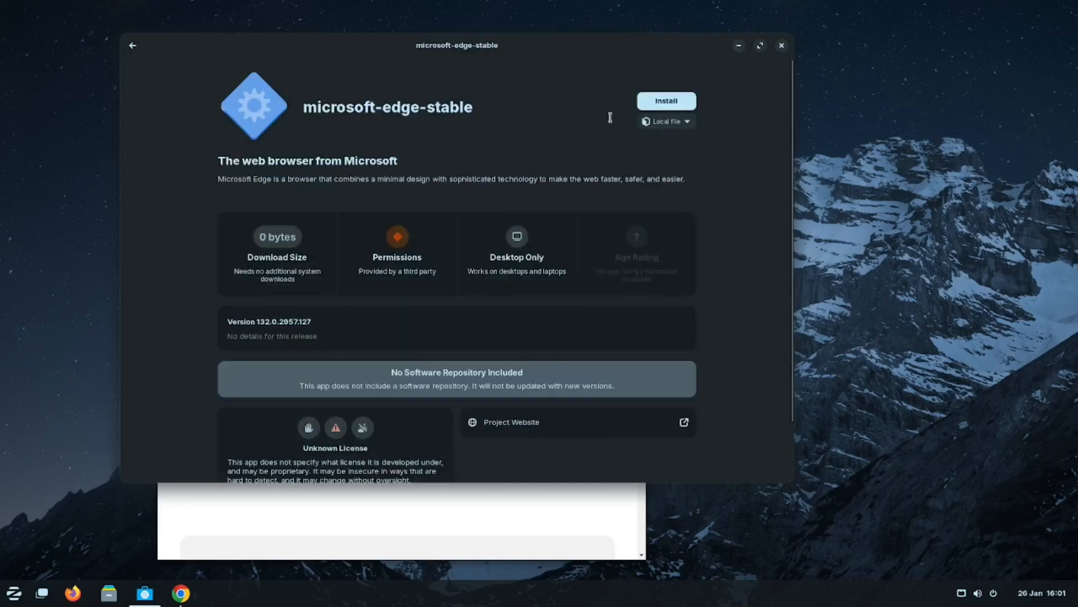
Install microsoft-edge-stable with the admin password, dismiss the disk warning, and launch Edge.
{"action": "left_click", "coordinate": [667, 101]}
{"action": "type", "text": "**********"}
{"action": "key", "text": "Return"}
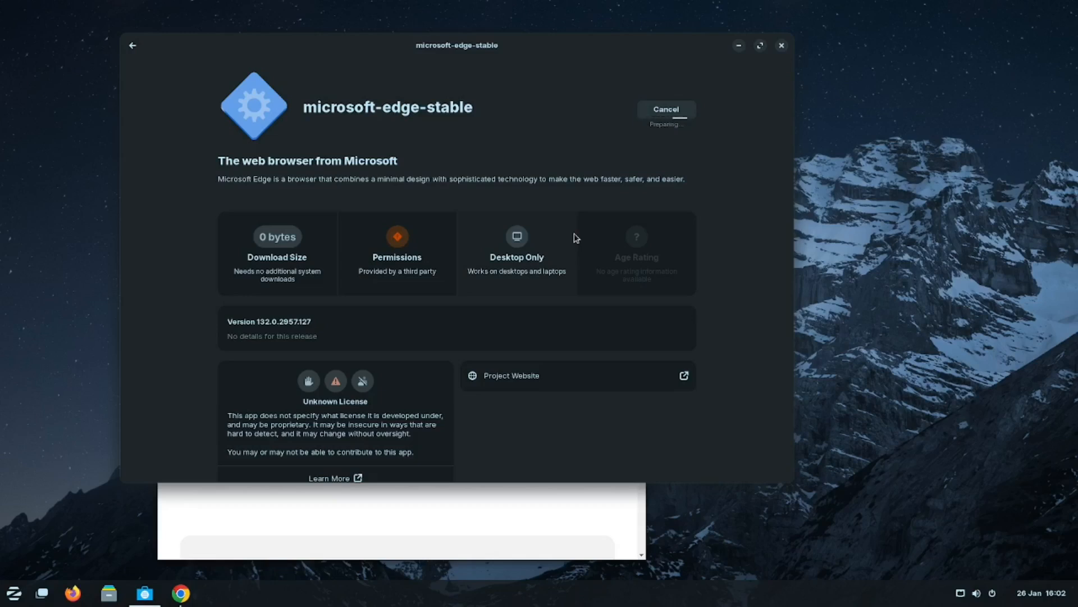
{"action": "left_click", "coordinate": [607, 67]}
{"action": "left_click", "coordinate": [642, 111]}
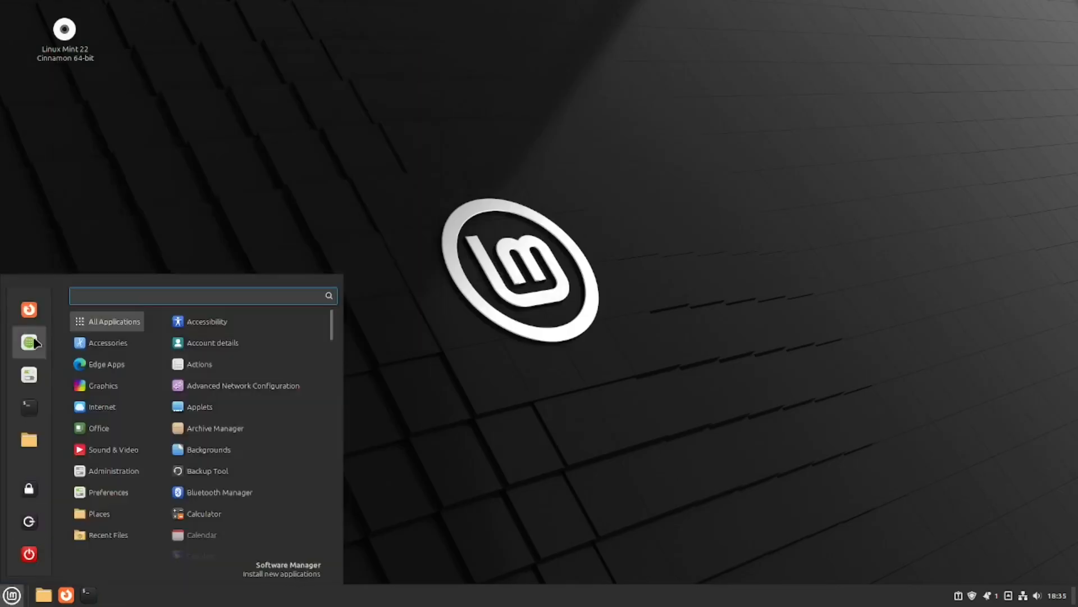
Install Ubuntu-restricted-extras from Software Manager with the admin password, accepting the EULA.
{"action": "left_click", "coordinate": [34, 342]}
{"action": "type", "text": "ubuntu restri"}
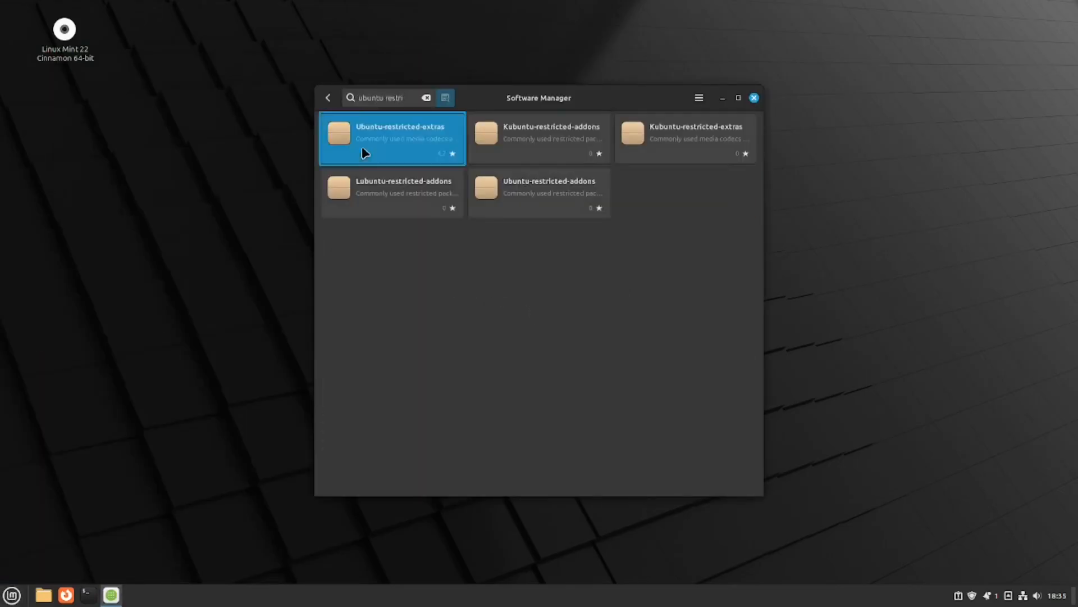
{"action": "left_click", "coordinate": [361, 149]}
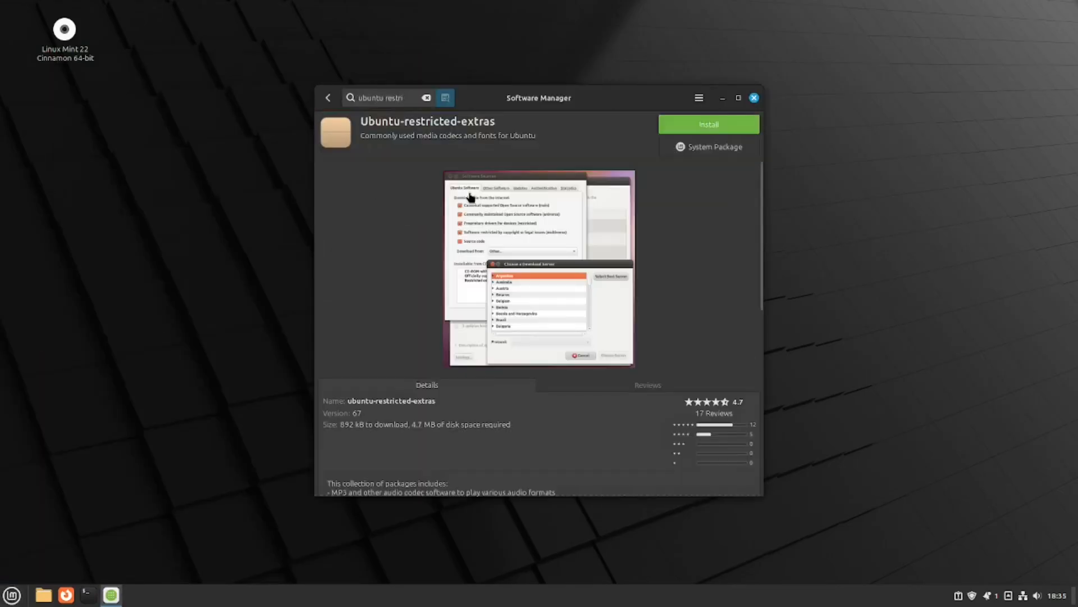
{"action": "left_click", "coordinate": [709, 124]}
{"action": "type", "text": "password"}
{"action": "key", "text": "Return"}
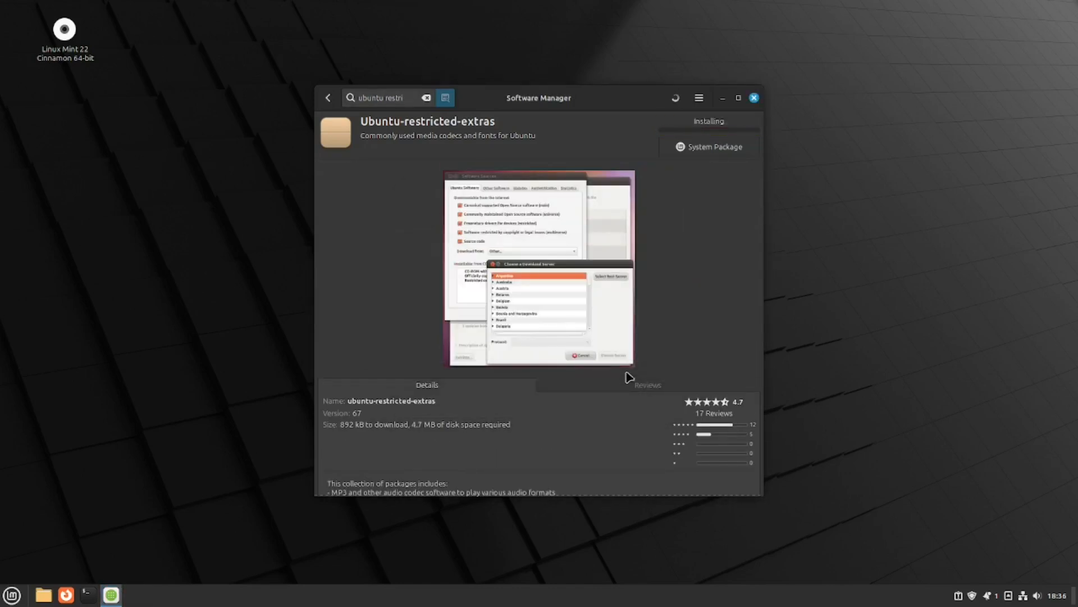
{"action": "left_click", "coordinate": [522, 378]}
{"action": "left_click", "coordinate": [687, 411]}
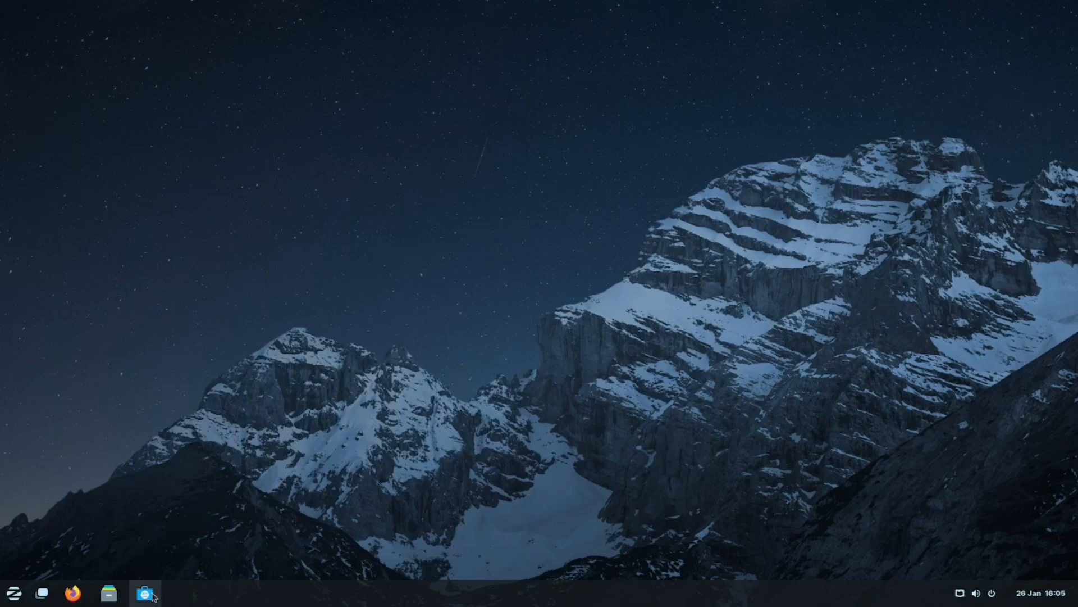
{"action": "left_click", "coordinate": [152, 594]}
{"action": "left_click", "coordinate": [46, 46]}
Install Synaptic Package Manager from the Software store and open it.
{"action": "type", "text": "ubuntu restricted"}
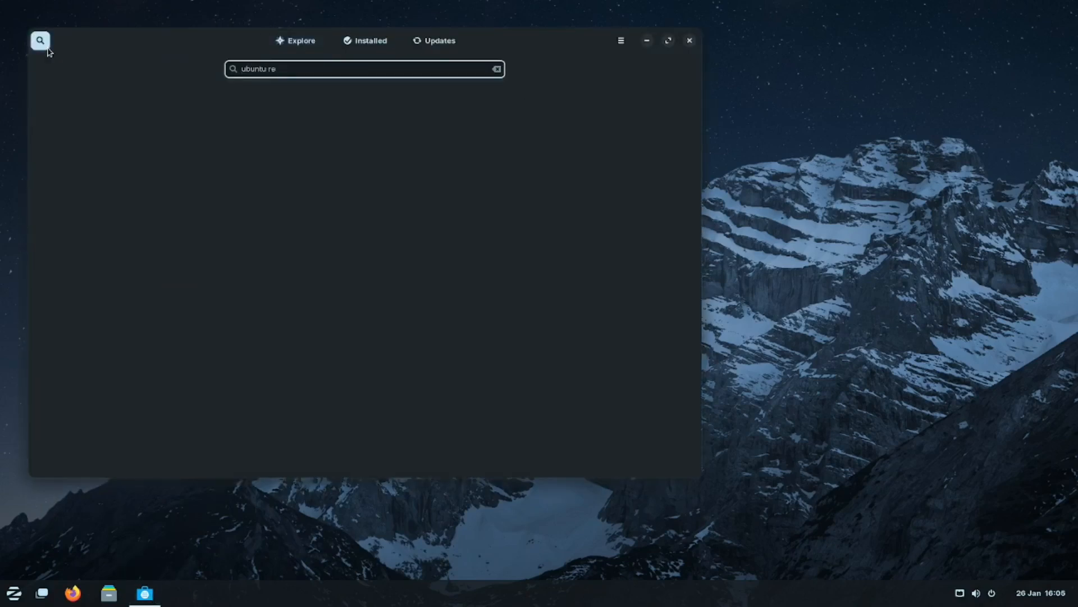
{"action": "left_click_drag", "start_coordinate": [306, 70], "coordinate": [195, 67]}
{"action": "type", "text": "synapt"}
{"action": "left_click", "coordinate": [296, 133]}
{"action": "left_click", "coordinate": [579, 102]}
{"action": "type", "text": "****"}
{"action": "key", "text": "Return"}
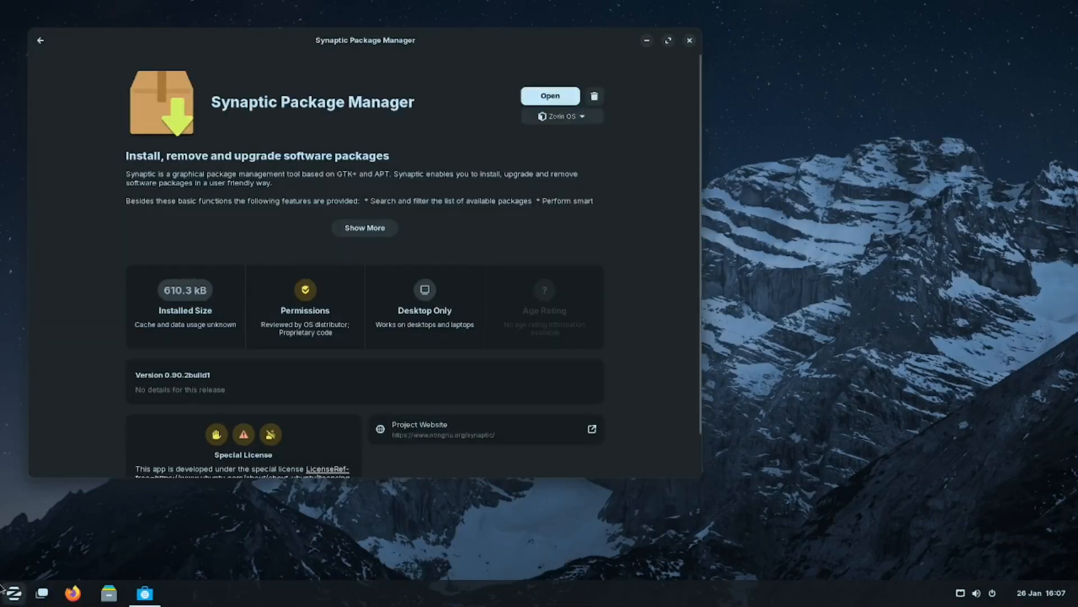
{"action": "left_click", "coordinate": [551, 96]}
{"action": "type", "text": "****"}
{"action": "key", "text": "Return"}
{"action": "left_click", "coordinate": [690, 40]}
Search Synaptic for 'ubuntu restricted' and mark the restricted-extras package with its dependencies.
{"action": "left_click", "coordinate": [563, 266]}
{"action": "left_click", "coordinate": [428, 105]}
{"action": "type", "text": "ubuntu restricted"}
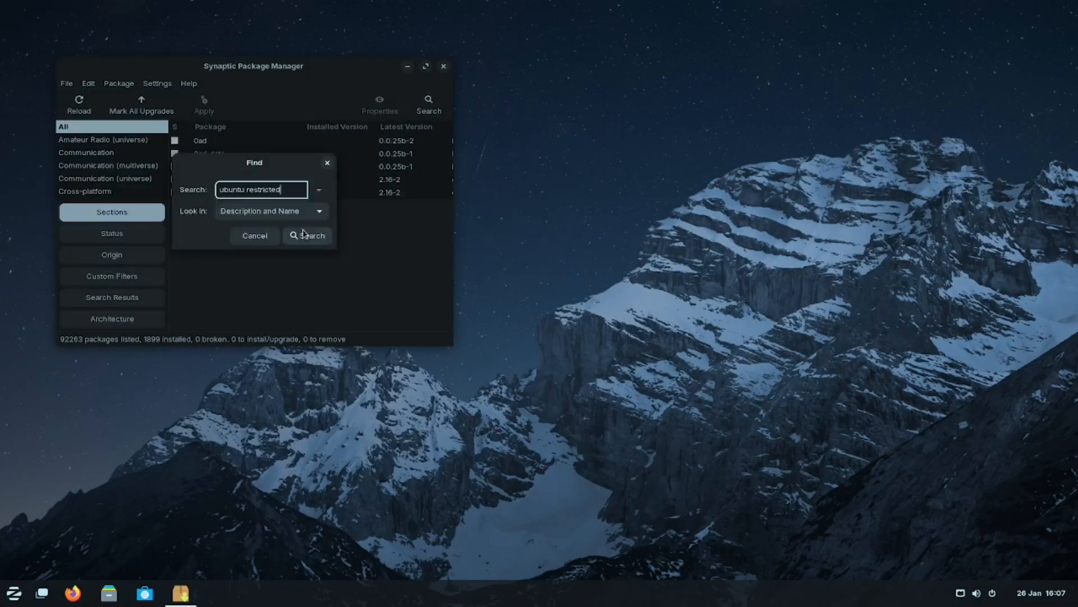
{"action": "left_click", "coordinate": [298, 235]}
{"action": "left_click", "coordinate": [249, 167]}
{"action": "double_click", "coordinate": [217, 170]}
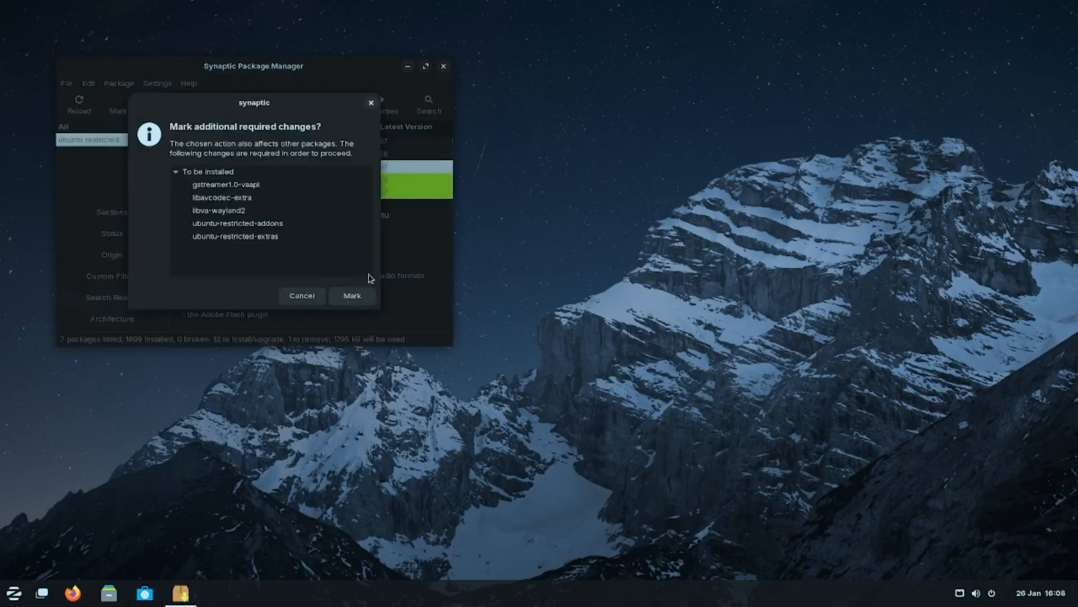
{"action": "left_click", "coordinate": [352, 296]}
{"action": "left_click", "coordinate": [175, 167]}
{"action": "left_click", "coordinate": [207, 176]}
{"action": "left_click", "coordinate": [301, 296]}
{"action": "scroll", "coordinate": [298, 181], "scroll_direction": "down", "scroll_amount": 1}
{"action": "left_click", "coordinate": [217, 168]}
{"action": "left_click", "coordinate": [224, 154]}
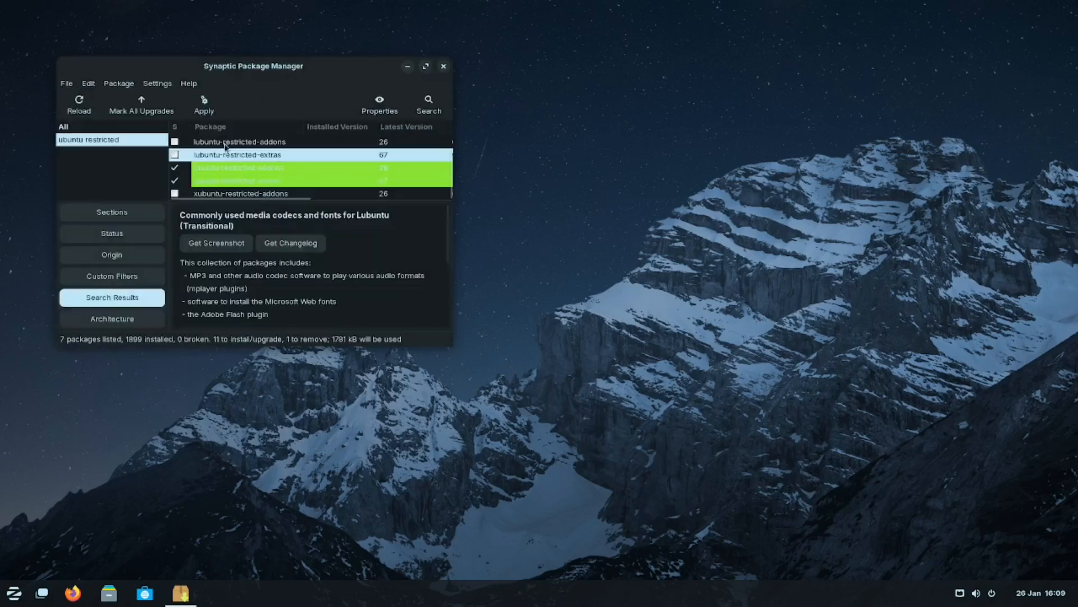
Apply the marked changes, accept the Microsoft fonts licence, and close Synaptic.
{"action": "left_click", "coordinate": [204, 105]}
{"action": "left_click", "coordinate": [434, 318]}
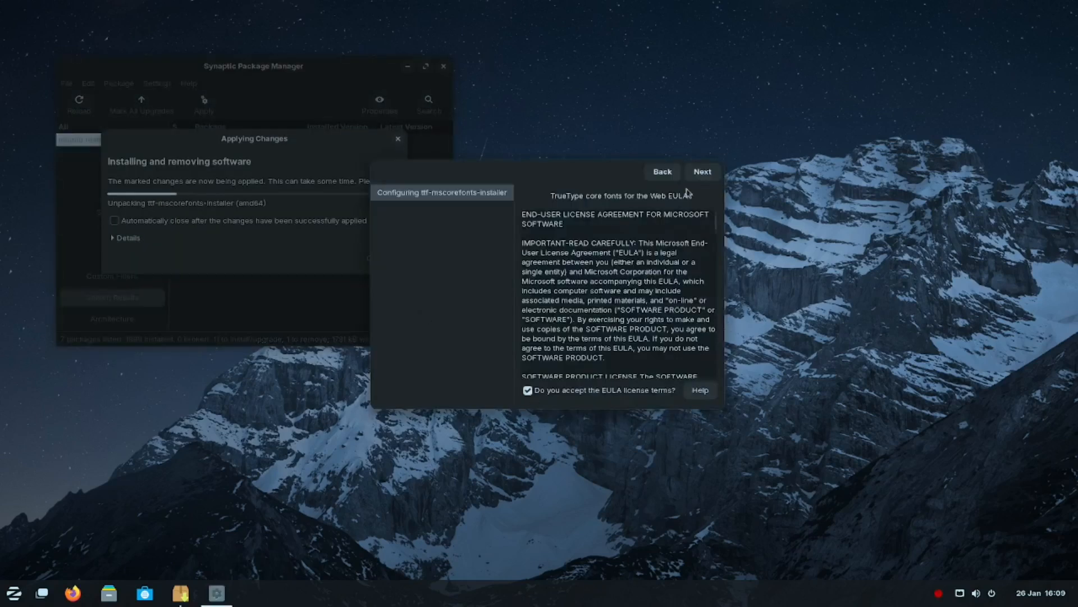
{"action": "left_click", "coordinate": [697, 173]}
{"action": "left_click", "coordinate": [377, 258]}
{"action": "left_click", "coordinate": [476, 65]}
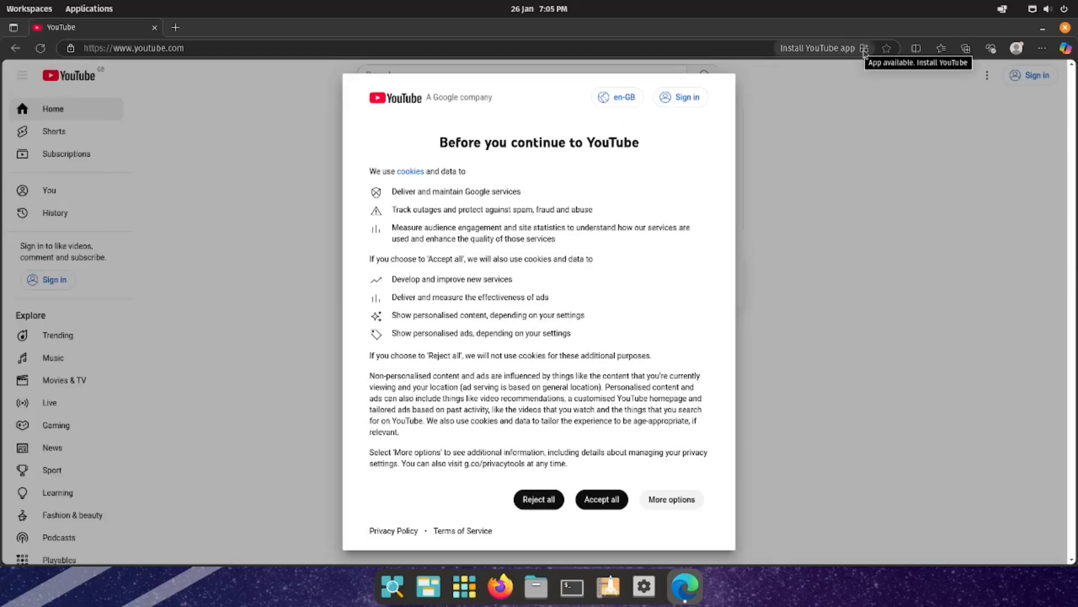
Install YouTube as an Edge web app and check the application library.
{"action": "left_click", "coordinate": [863, 50]}
{"action": "left_click", "coordinate": [736, 168]}
{"action": "left_click", "coordinate": [464, 587]}
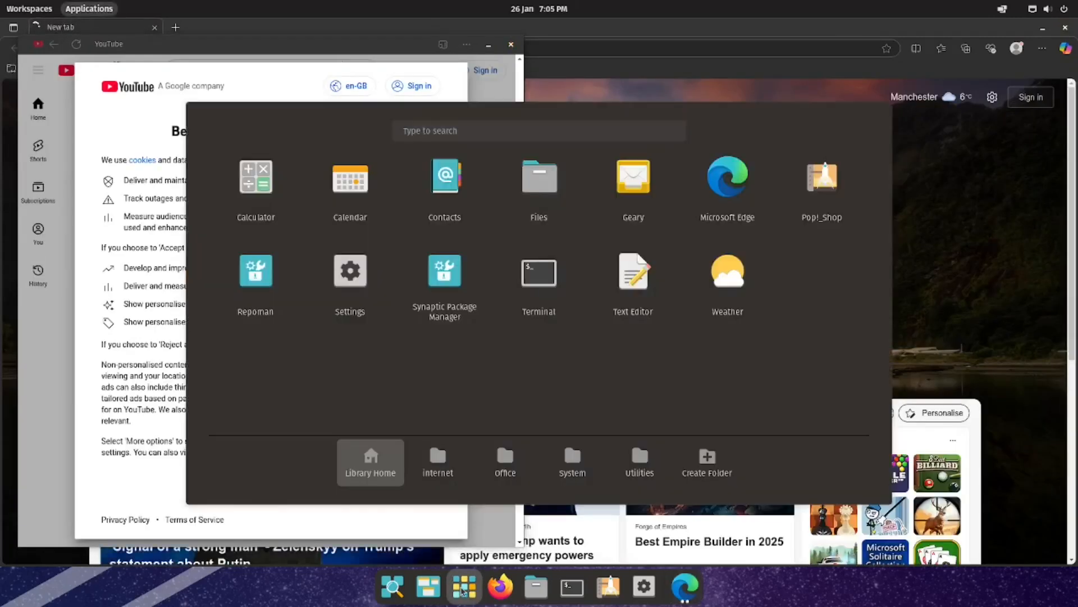
{"action": "left_click", "coordinate": [462, 590]}
{"action": "left_click", "coordinate": [510, 45]}
{"action": "left_click", "coordinate": [464, 587]}
{"action": "left_click", "coordinate": [502, 27]}
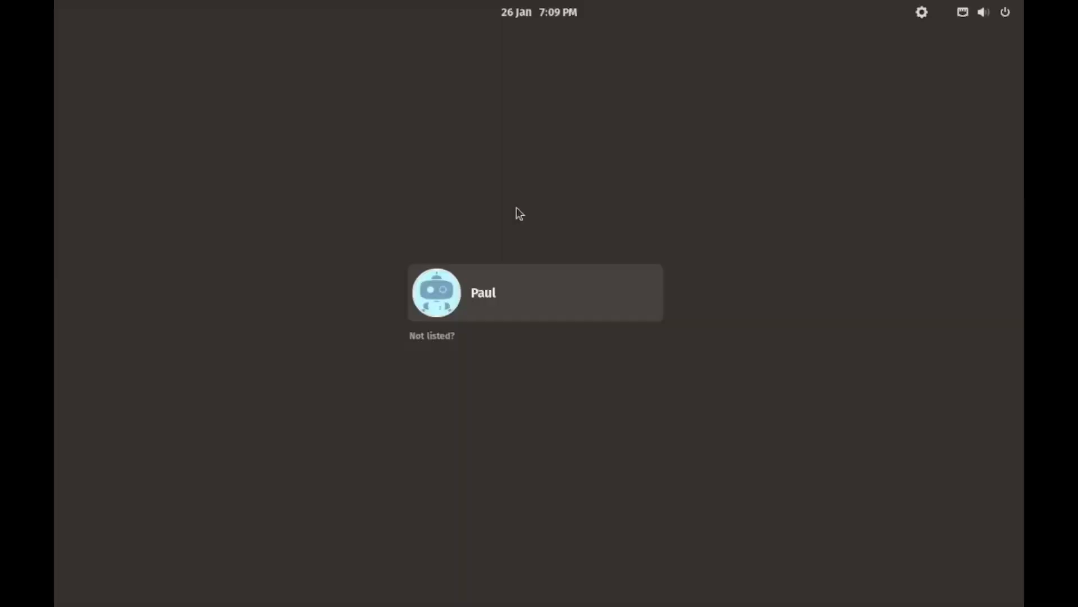
Log back in with the account password and launch YouTube from the application library.
{"action": "left_click", "coordinate": [503, 302]}
{"action": "type", "text": "*********"}
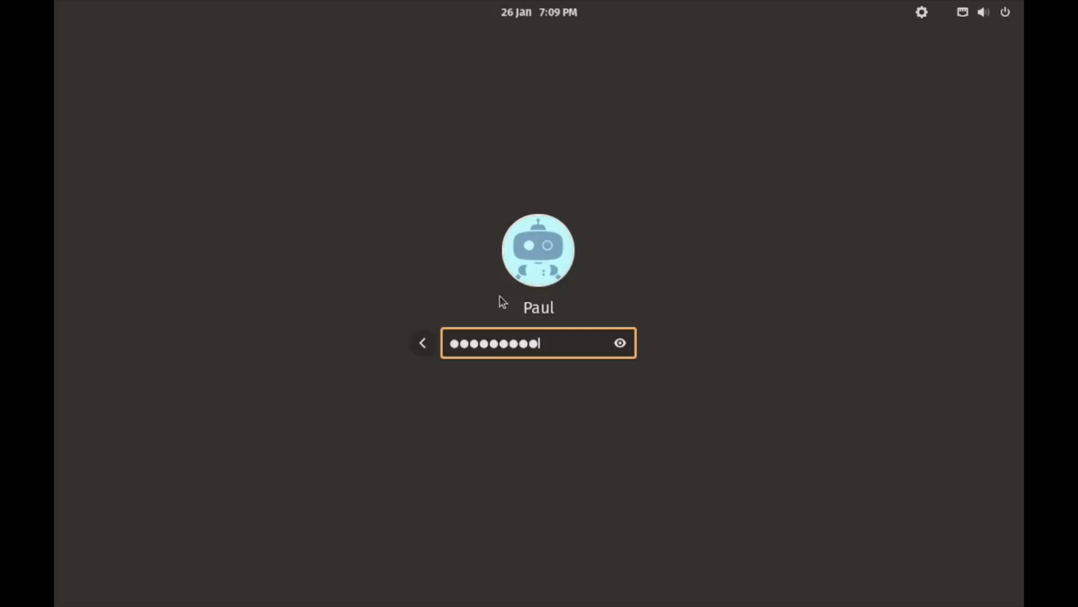
{"action": "key", "text": "Return"}
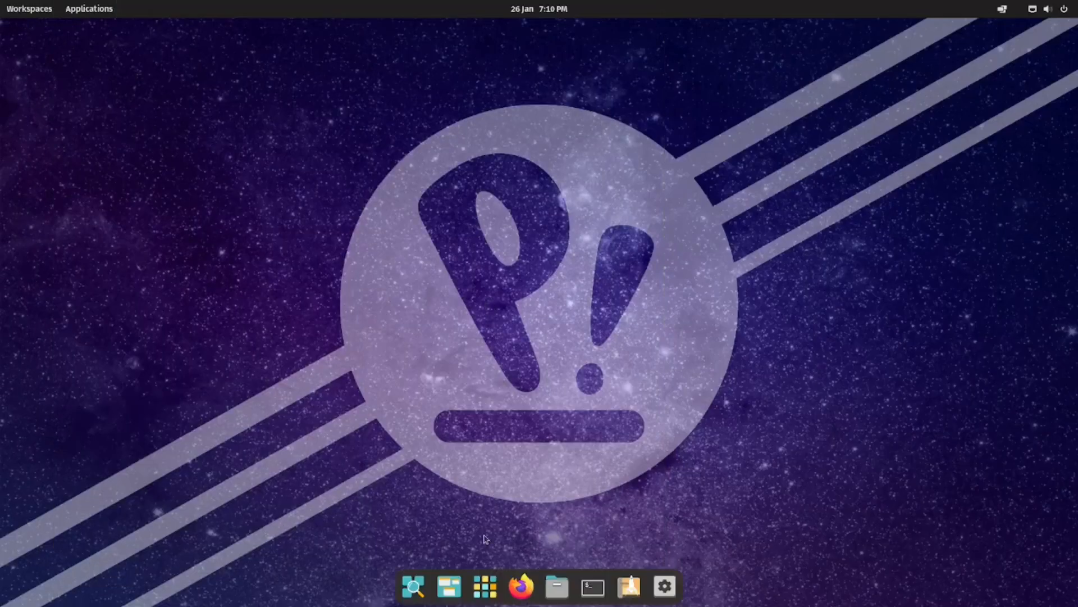
{"action": "left_click", "coordinate": [486, 586]}
{"action": "left_click", "coordinate": [811, 280]}
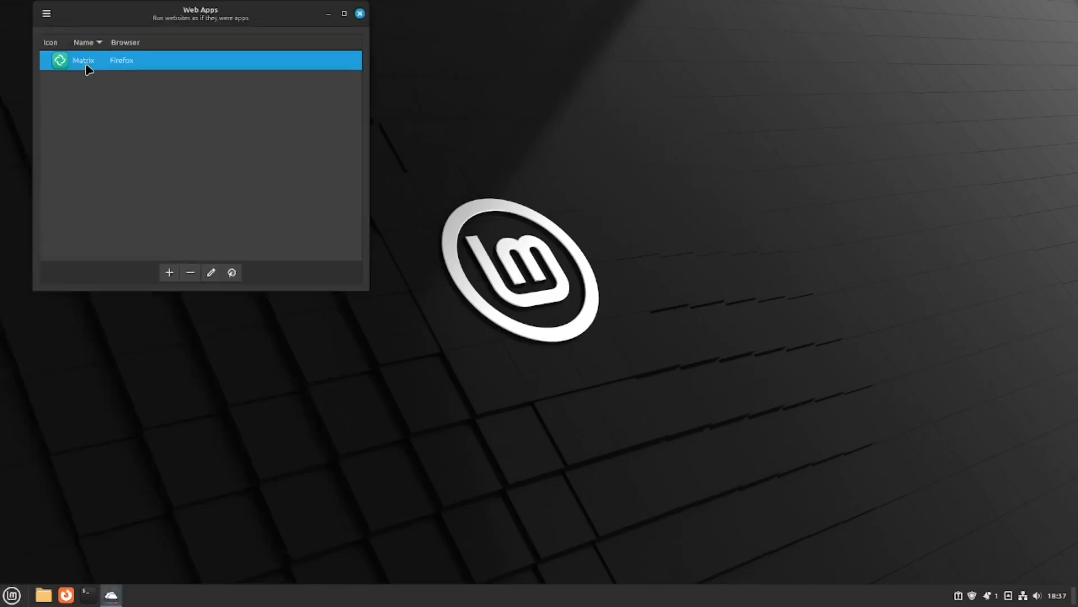
{"action": "left_click", "coordinate": [170, 274]}
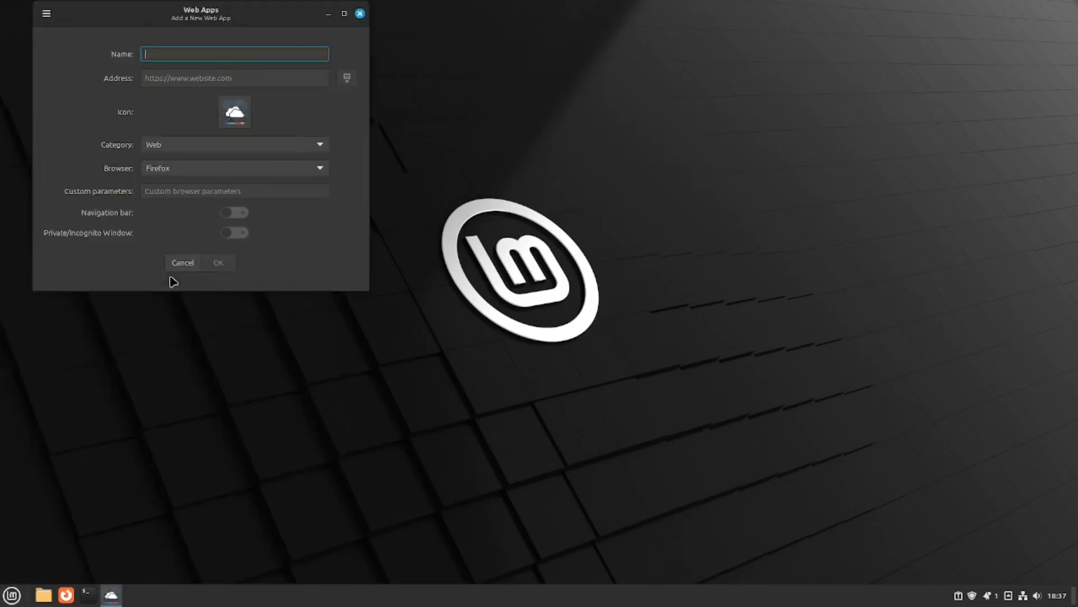
{"action": "type", "text": "https"}
{"action": "key", "text": "BackSpace"}
{"action": "key", "text": "BackSpace"}
{"action": "key", "text": "BackSpace"}
{"action": "key", "text": "BackSpace"}
{"action": "key", "text": "BackSpace"}
{"action": "type", "text": "BBC"}
{"action": "left_click", "coordinate": [323, 78]}
{"action": "type", "text": "www.bbc.co.uk"}
{"action": "key", "text": "Home"}
{"action": "type", "text": "http://"}
{"action": "left_click", "coordinate": [219, 262]}
{"action": "left_click", "coordinate": [231, 272]}
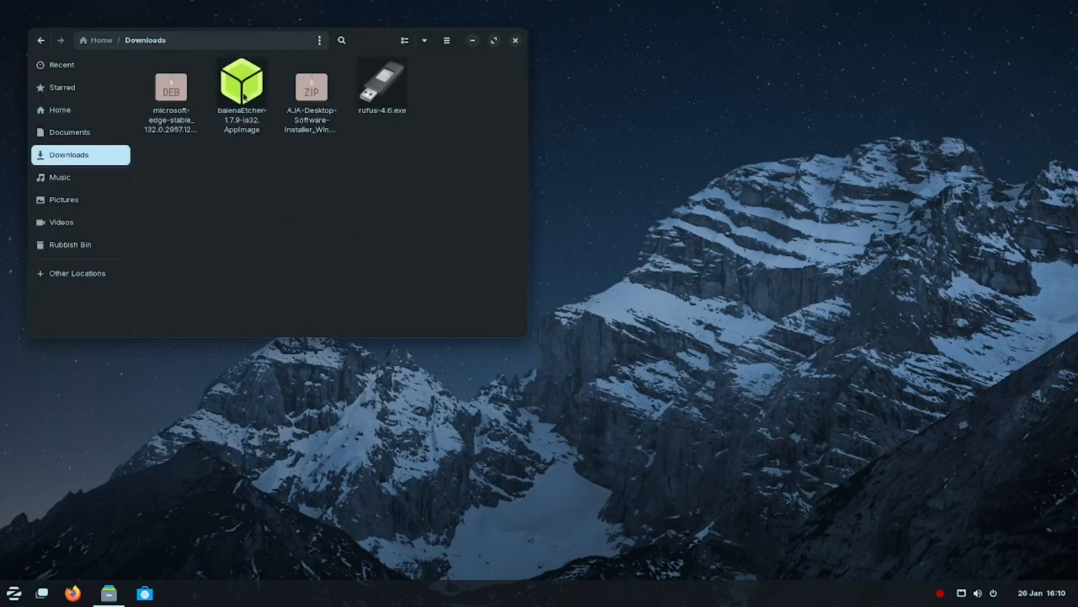
Run balenaEtcher-1.7.9-ia32.AppImage from Downloads, accepting the unknown-package warning.
{"action": "left_click", "coordinate": [244, 92]}
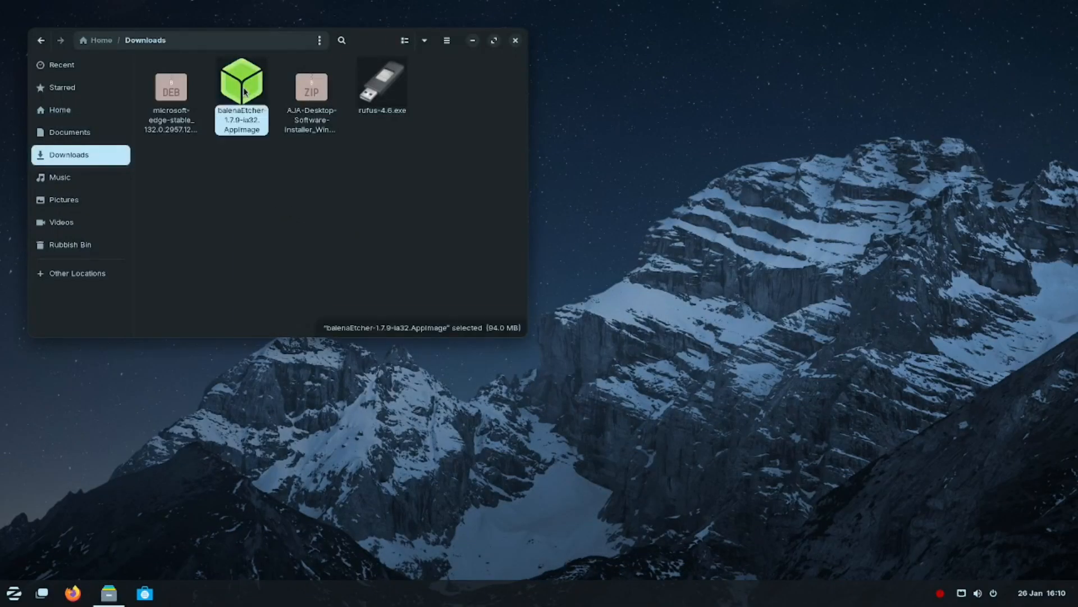
{"action": "double_click", "coordinate": [244, 92]}
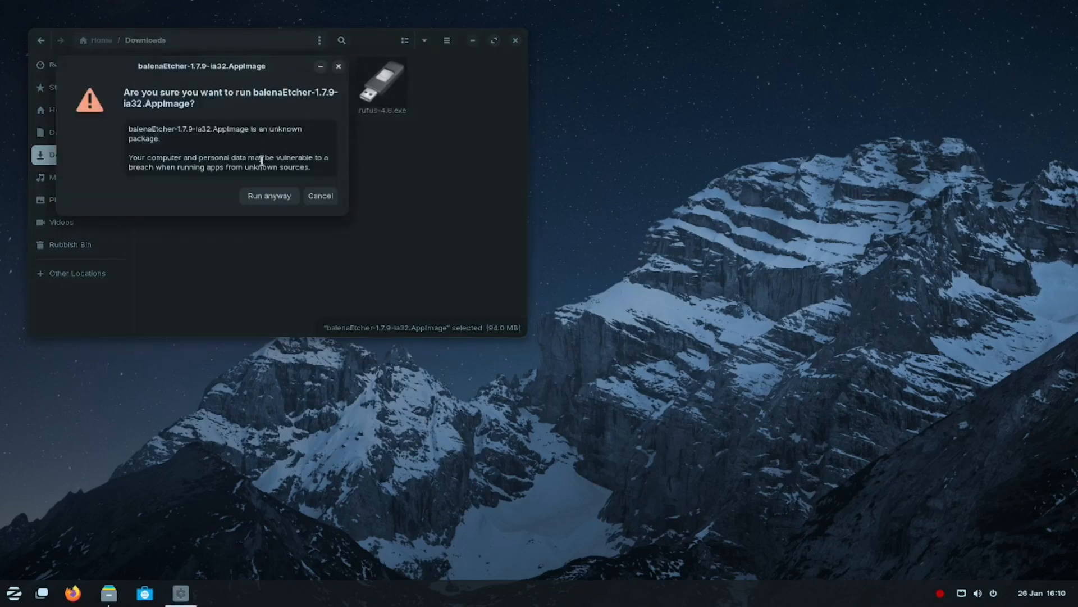
{"action": "left_click", "coordinate": [272, 191]}
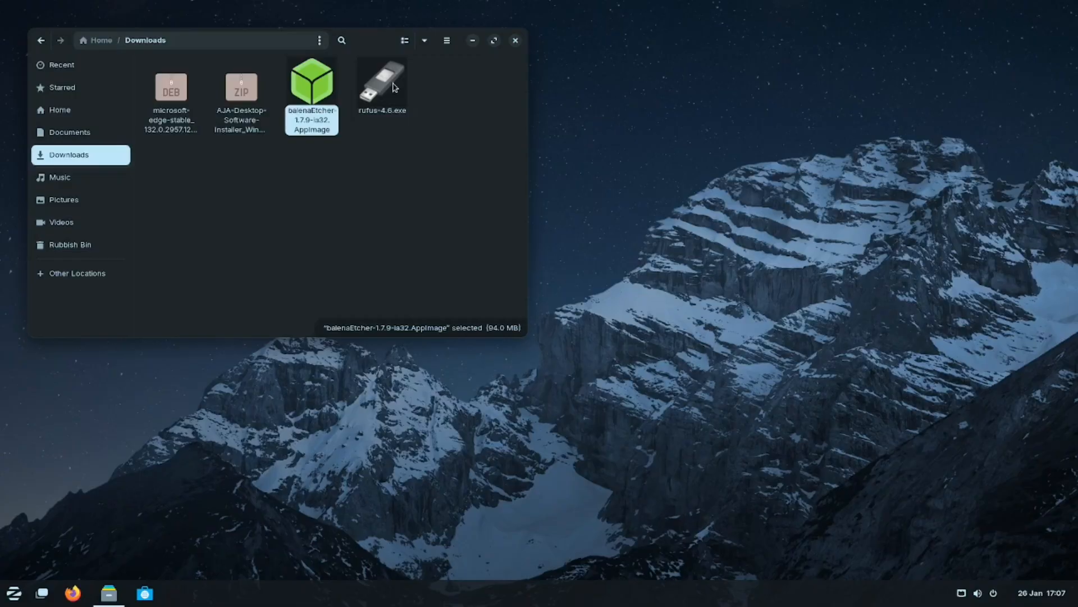
Open rufus-4.6.exe and install the Windows App Support package, authenticating with the account password.
{"action": "double_click", "coordinate": [382, 84]}
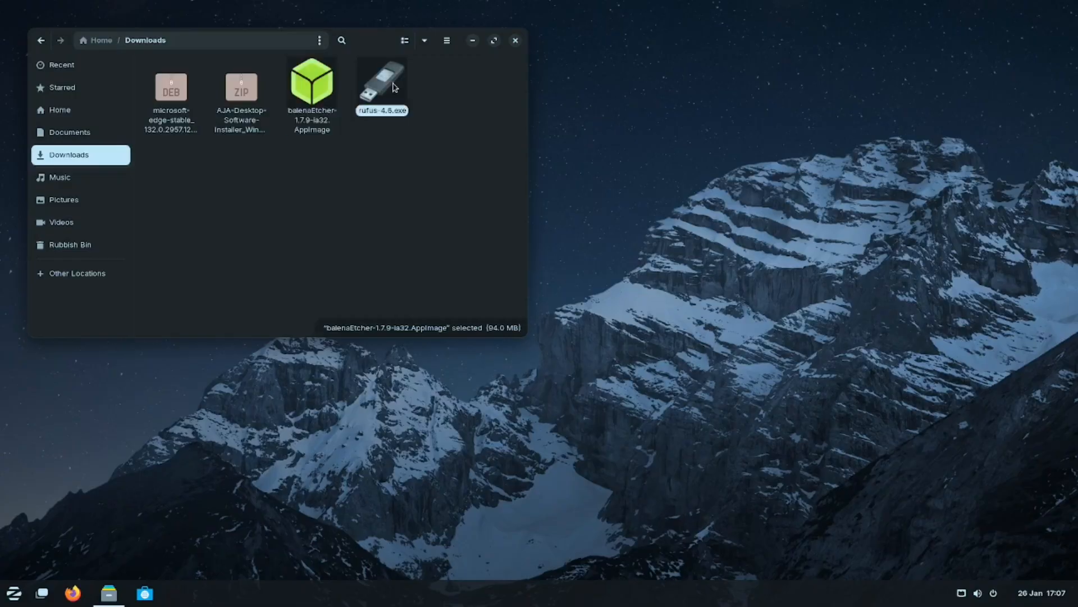
{"action": "left_click", "coordinate": [270, 194]}
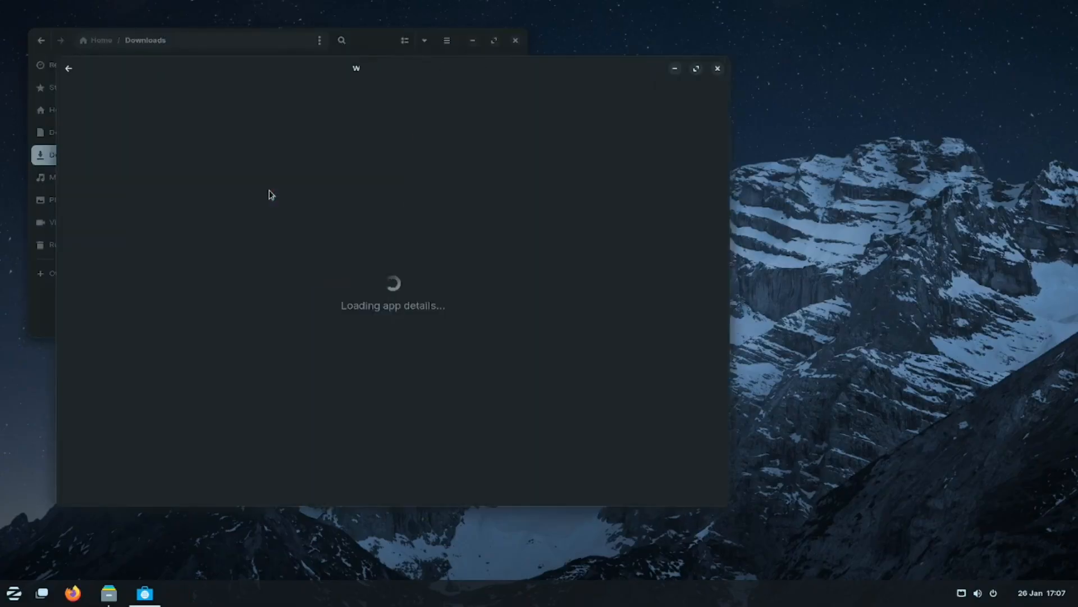
{"action": "left_click", "coordinate": [602, 124]}
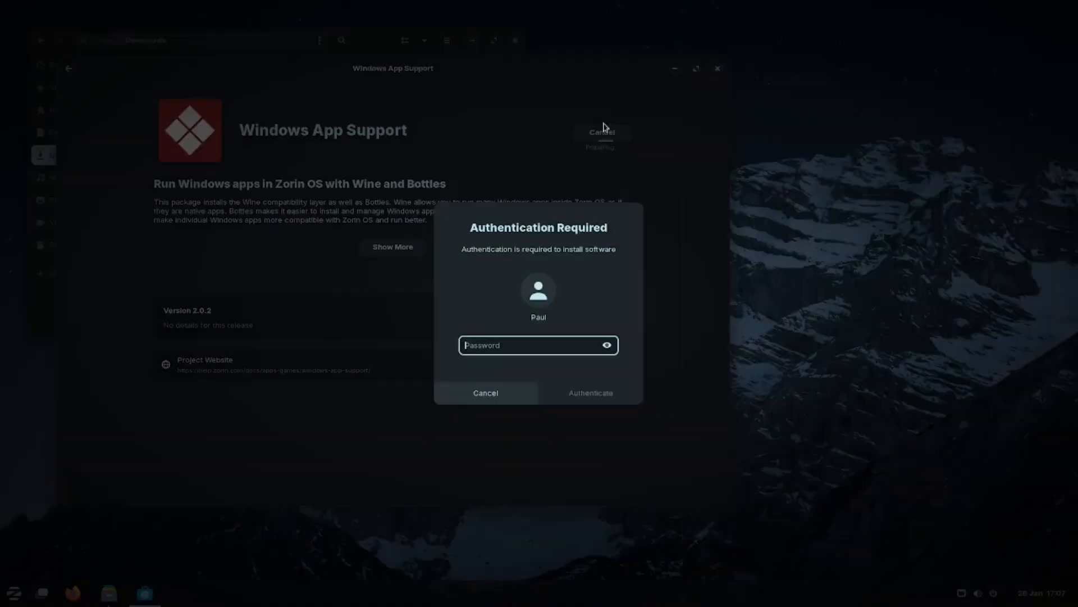
{"action": "type", "text": "**********"}
{"action": "key", "text": "Return"}
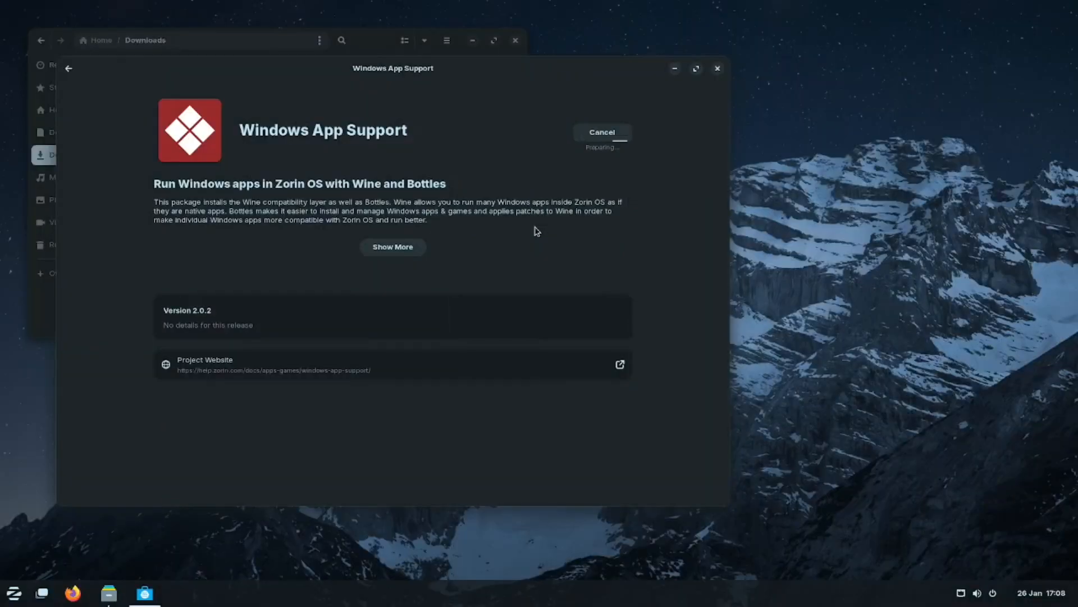
{"action": "left_click", "coordinate": [392, 246]}
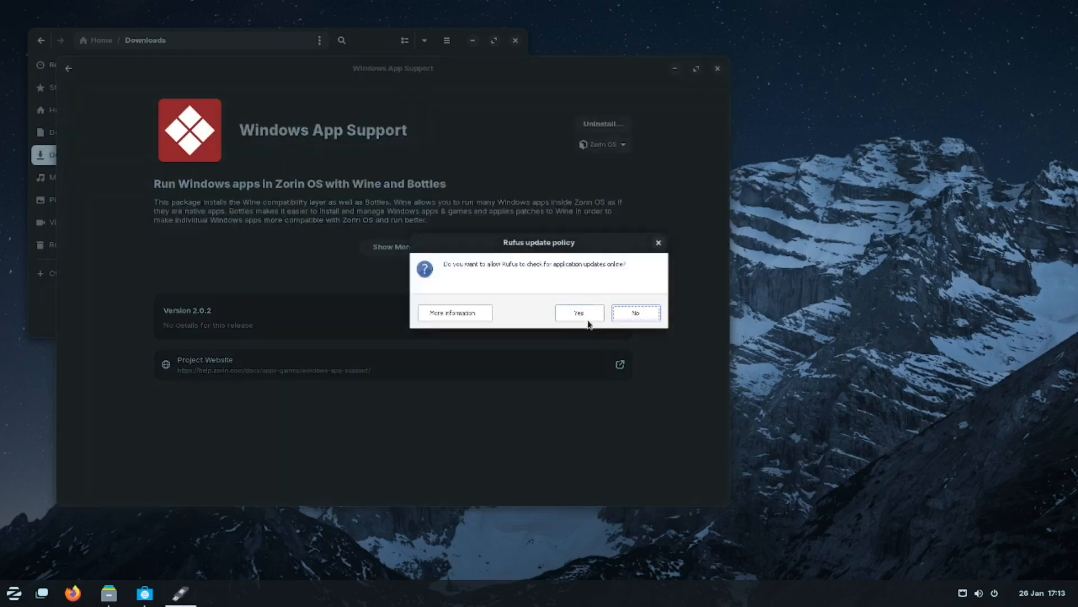
Answer No to Rufus's online update checks and drag the Rufus window rightward.
{"action": "left_click", "coordinate": [628, 313]}
{"action": "left_click_drag", "start_coordinate": [611, 92], "coordinate": [674, 101]}
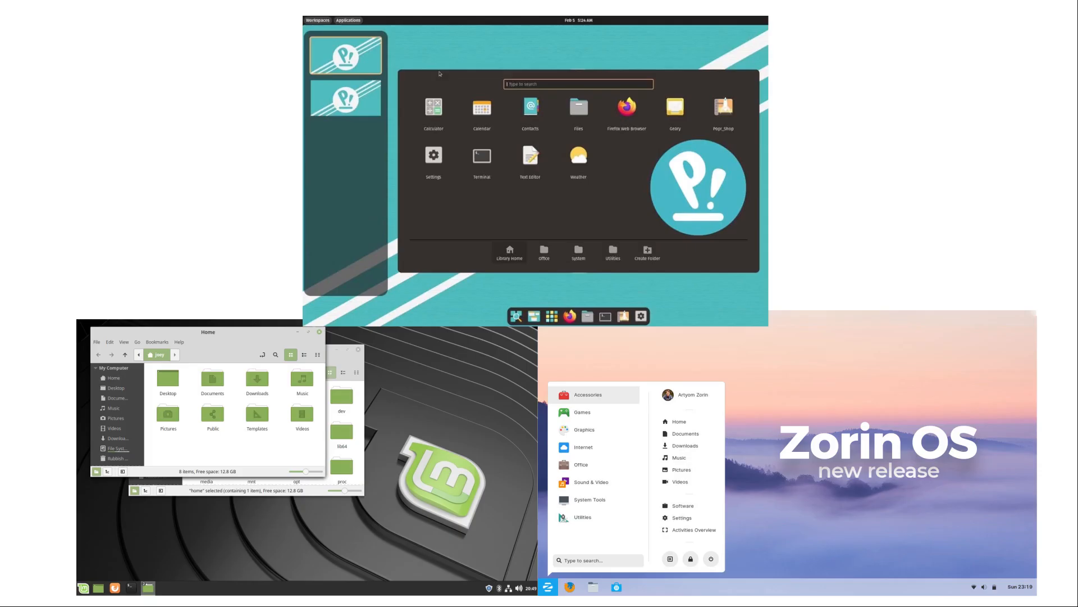